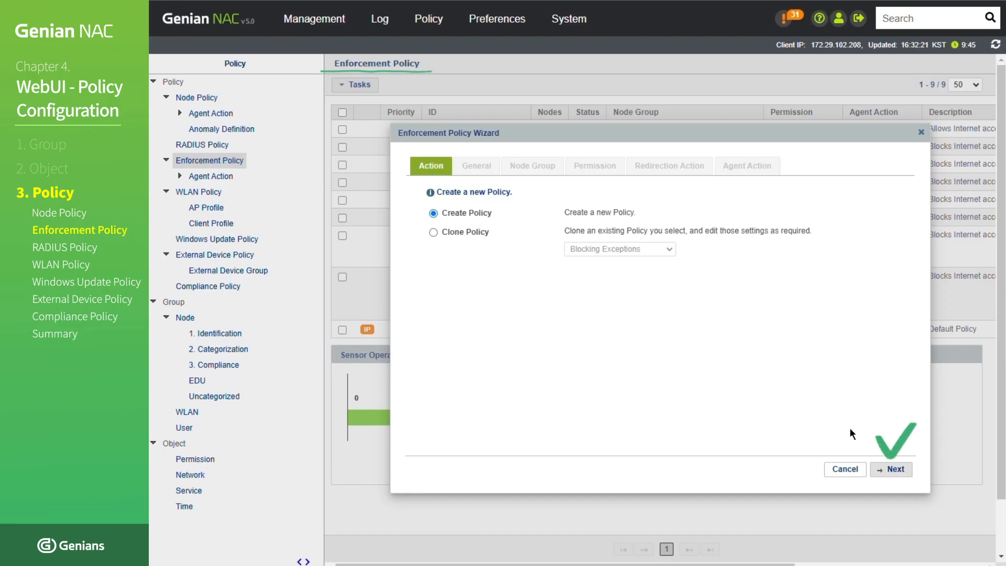
- Start a newly created enforcement policy with the ID "New Enforcement Policy" and the status Enabled
{"action": "left_click", "coordinate": [892, 470]}
{"action": "left_click", "coordinate": [640, 213]}
{"action": "type", "text": "New Enforcement Policy"}
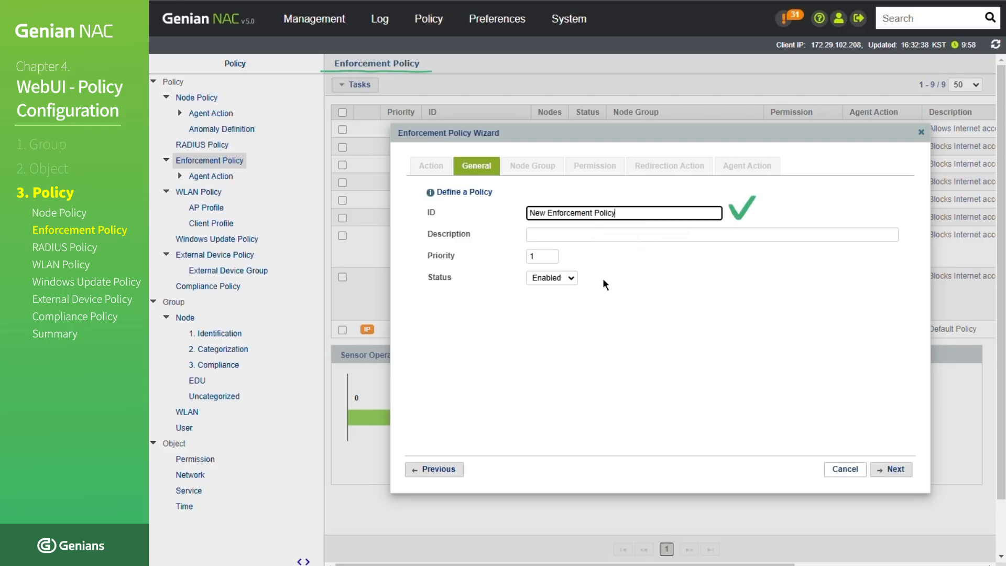
{"action": "left_click", "coordinate": [570, 280]}
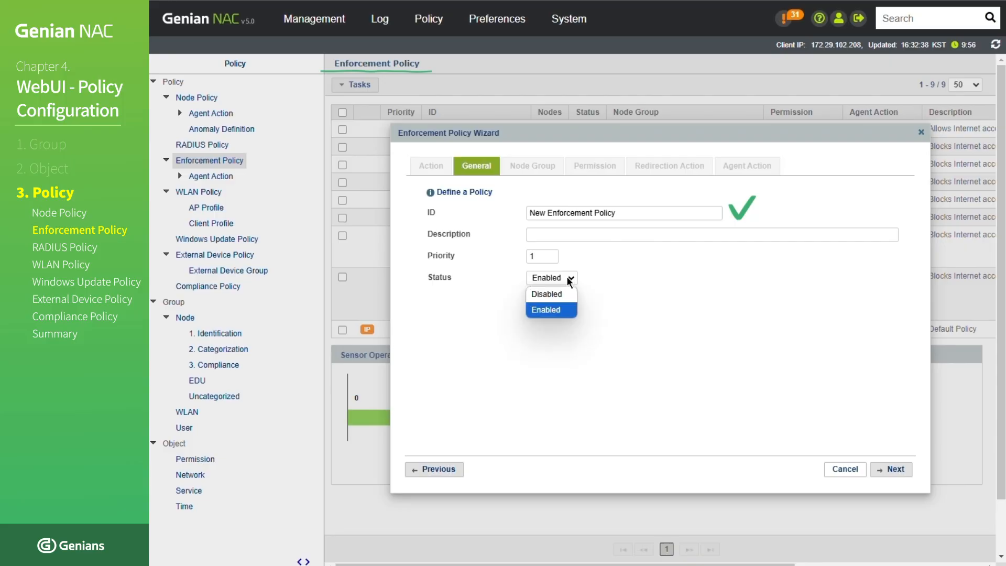
{"action": "left_click", "coordinate": [564, 309]}
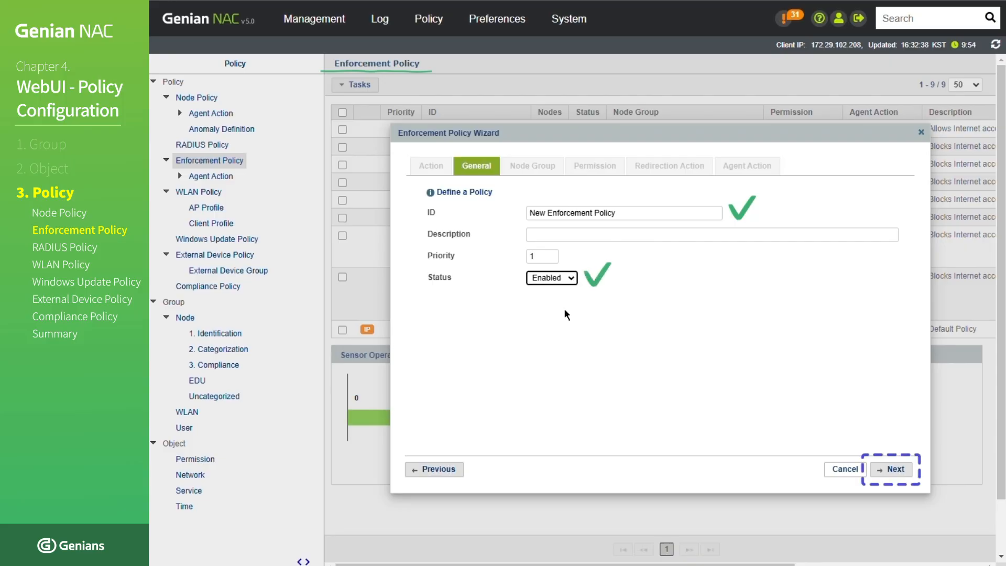
{"action": "left_click", "coordinate": [904, 467]}
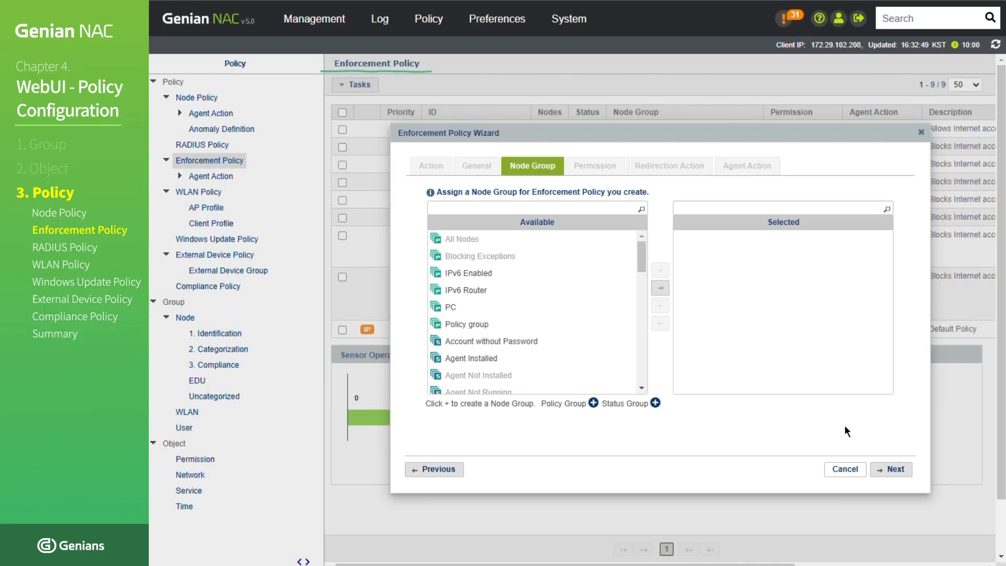
- Assign the node group "Policy group" to the new enforcement policy
{"action": "left_click", "coordinate": [595, 328]}
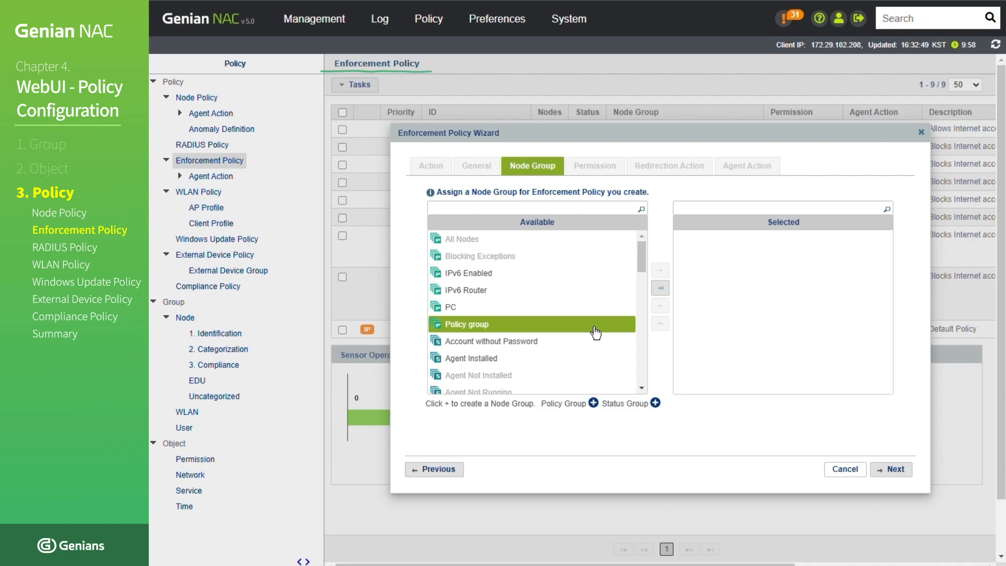
{"action": "double_click", "coordinate": [596, 330]}
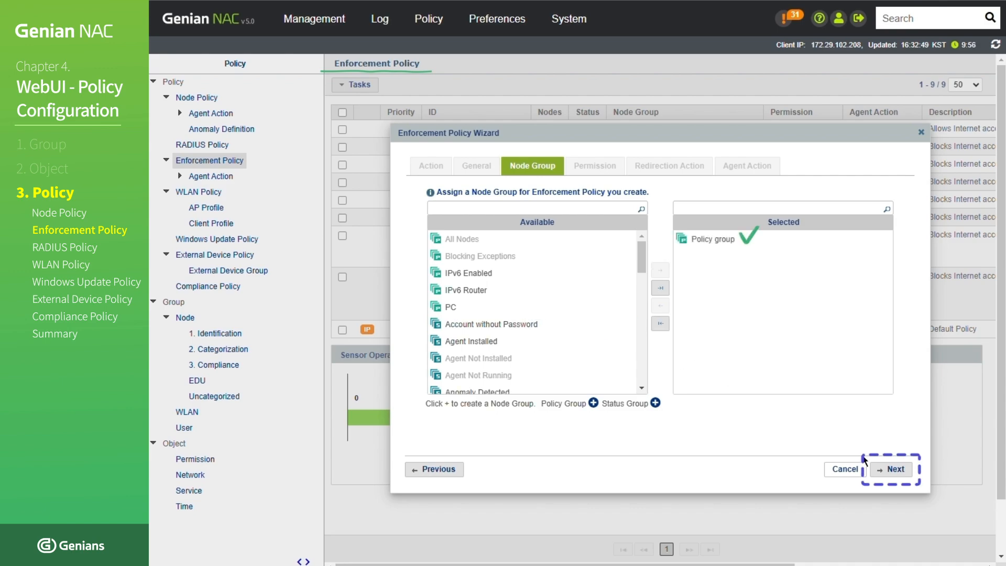
{"action": "left_click", "coordinate": [884, 475]}
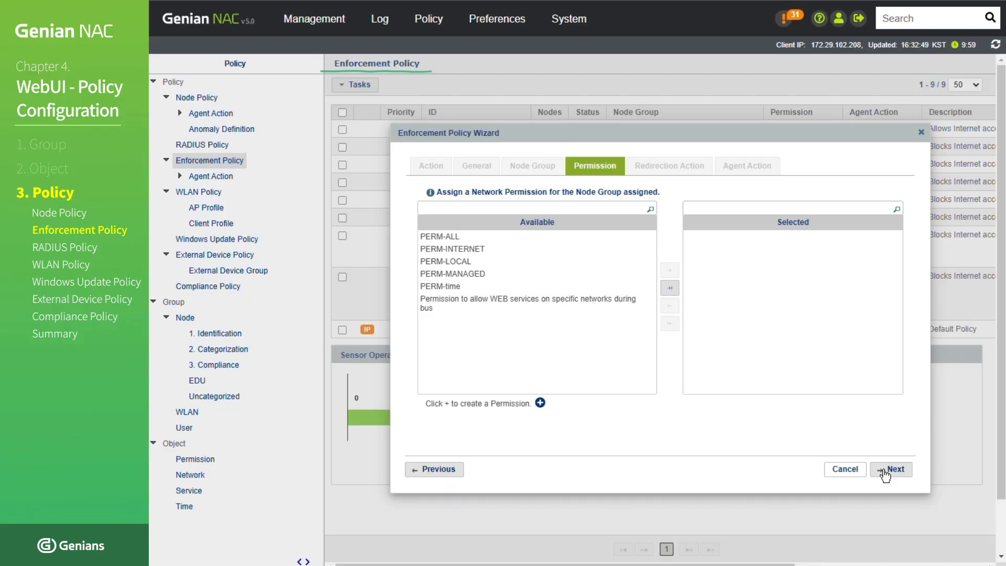
- Assign the PERM-ALL permission to the enforcement policy and accept the default redirection action settings
{"action": "left_click", "coordinate": [485, 238]}
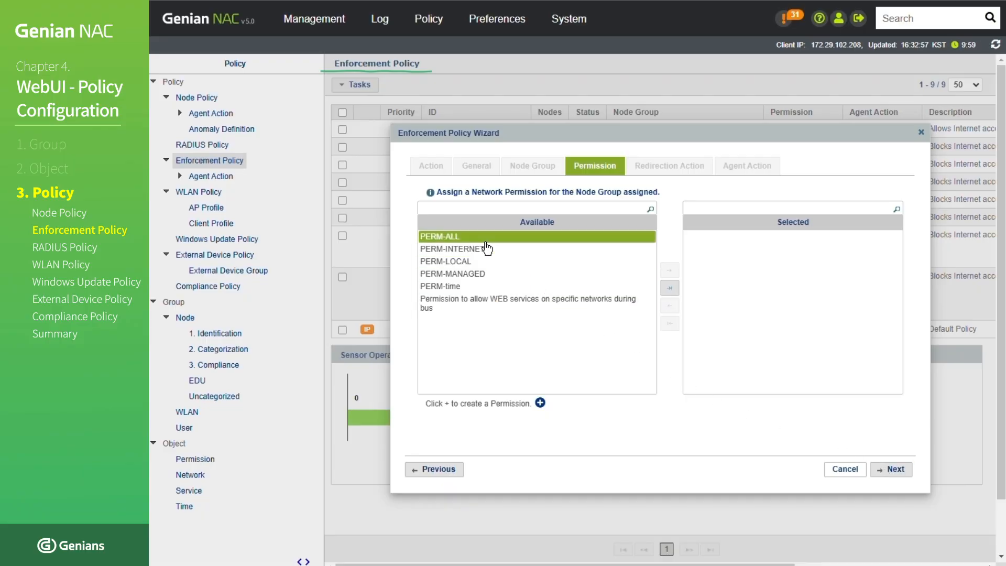
{"action": "double_click", "coordinate": [485, 238]}
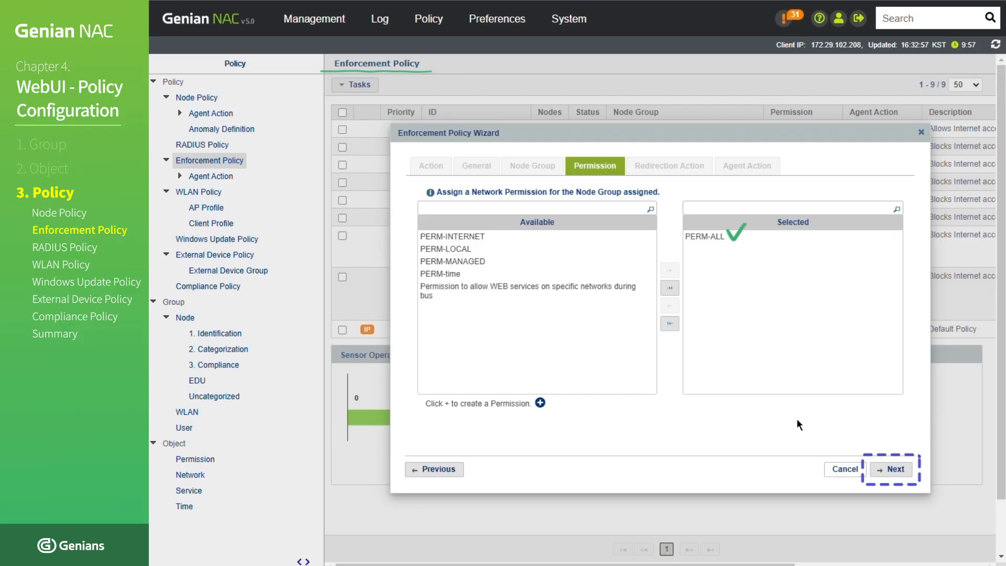
{"action": "left_click", "coordinate": [871, 473]}
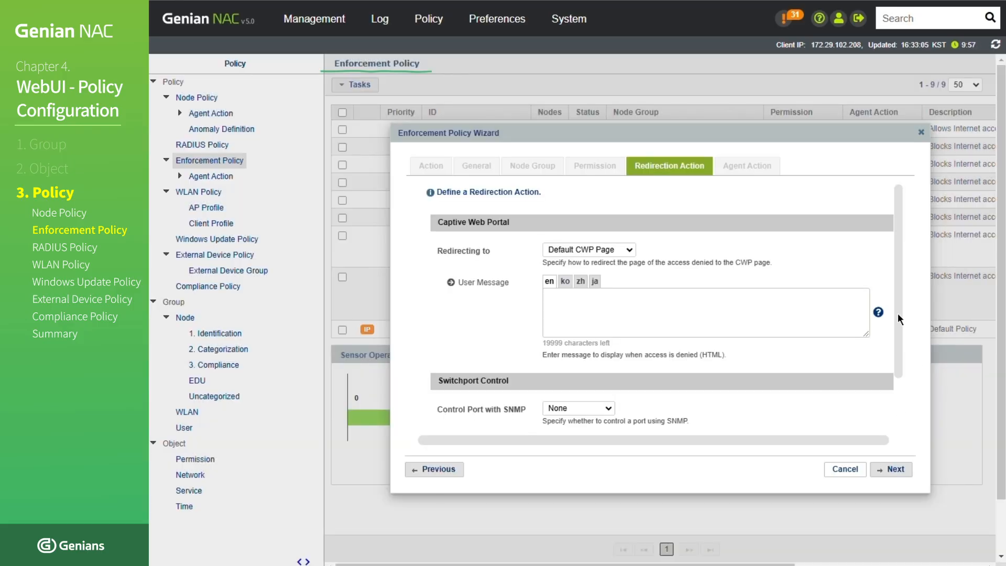
{"action": "left_click_drag", "start_coordinate": [898, 313], "coordinate": [900, 390]}
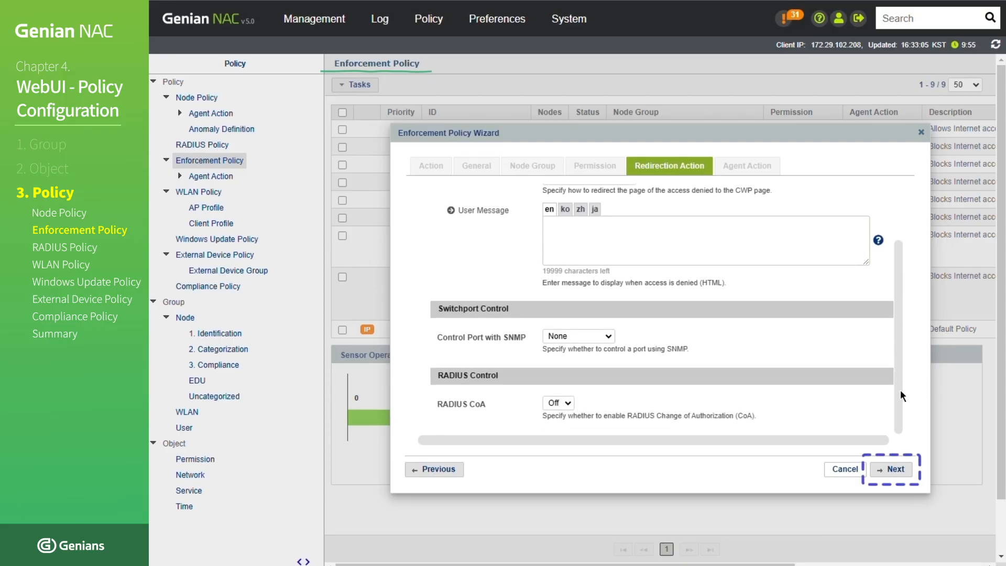
{"action": "left_click", "coordinate": [911, 477]}
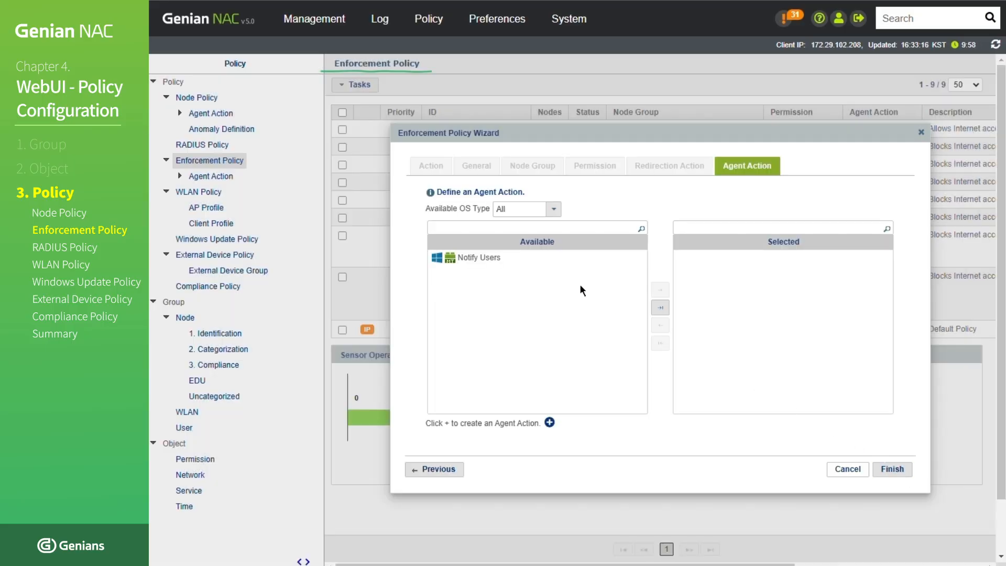
- Assign the Notify Users agent action, and create and apply the enforcement policy
{"action": "left_click", "coordinate": [545, 260]}
{"action": "double_click", "coordinate": [545, 259]}
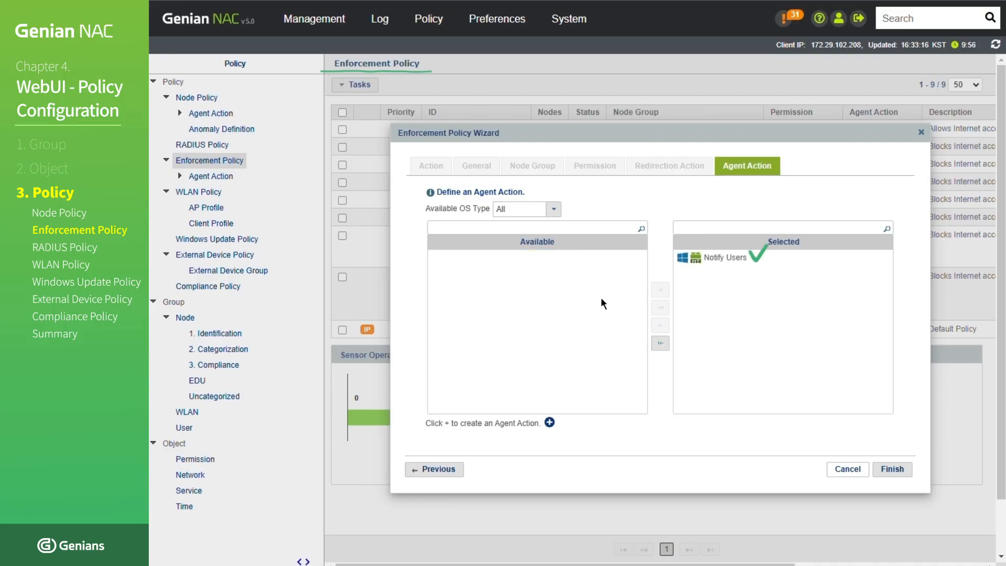
{"action": "left_click", "coordinate": [885, 474]}
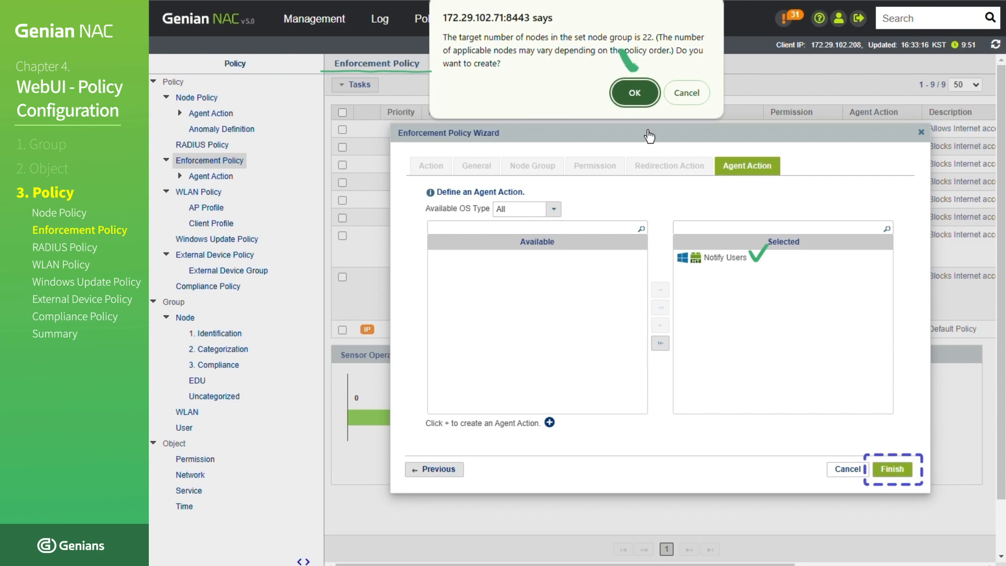
{"action": "left_click", "coordinate": [634, 94]}
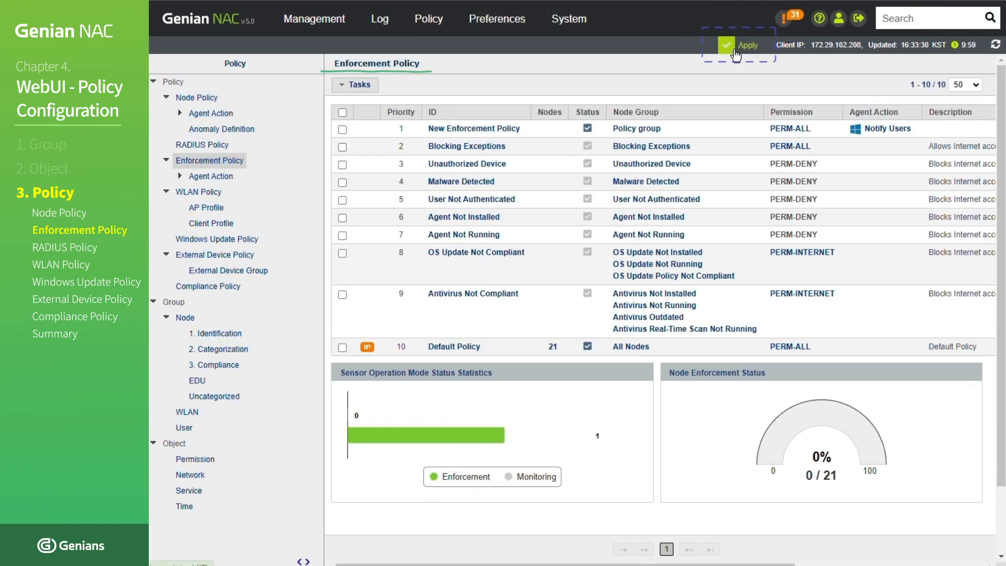
{"action": "left_click", "coordinate": [735, 51]}
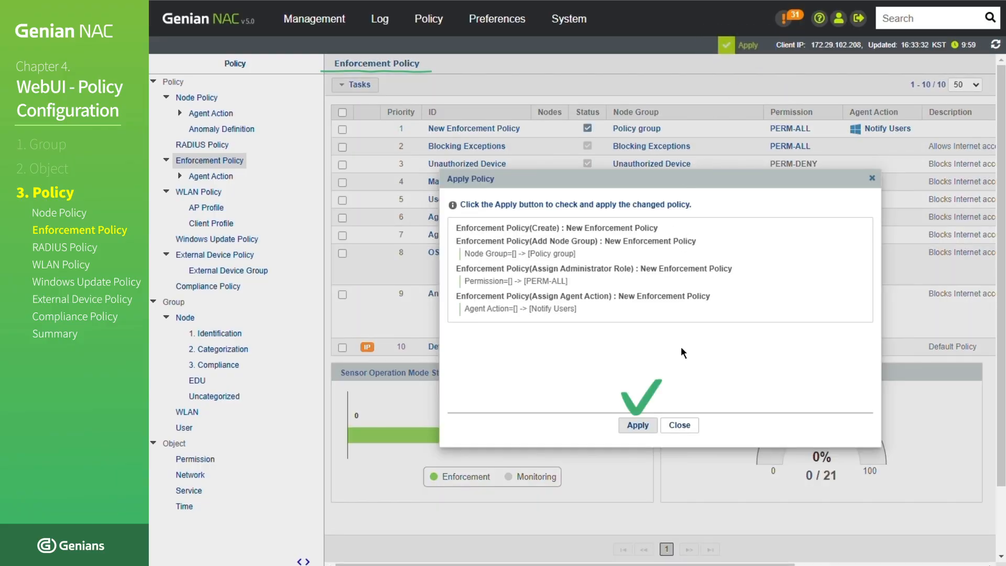
{"action": "left_click", "coordinate": [640, 428]}
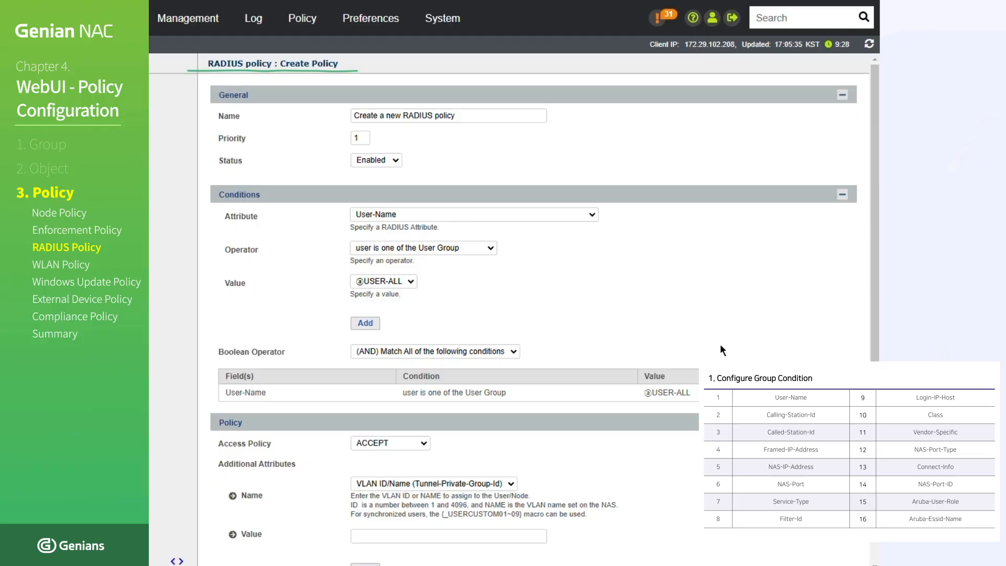
- Set the access policy of the new RADIUS policy to ACCEPT
{"action": "scroll", "coordinate": [720, 344], "scroll_direction": "down", "scroll_amount": 2}
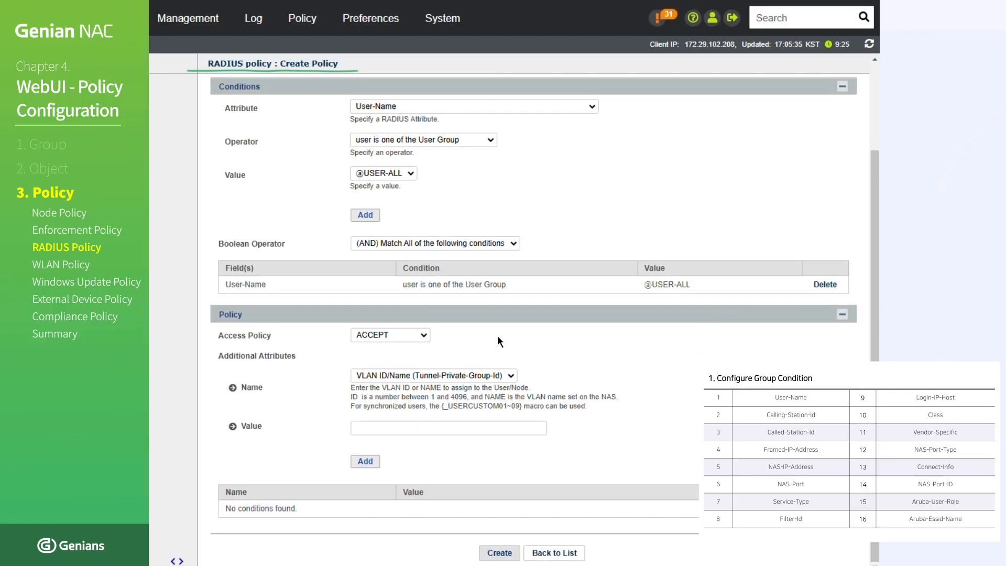
{"action": "left_click", "coordinate": [417, 332]}
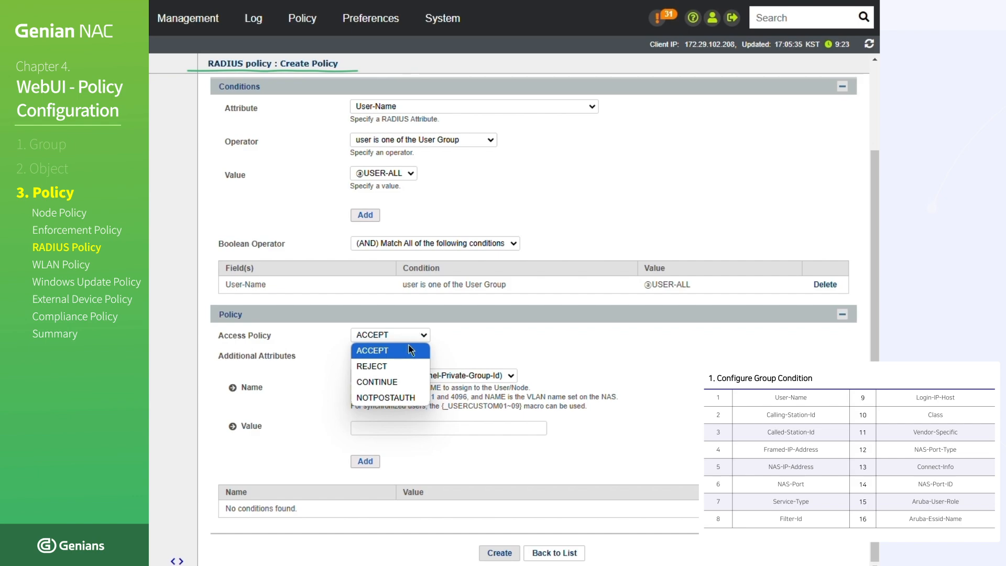
{"action": "left_click", "coordinate": [406, 350]}
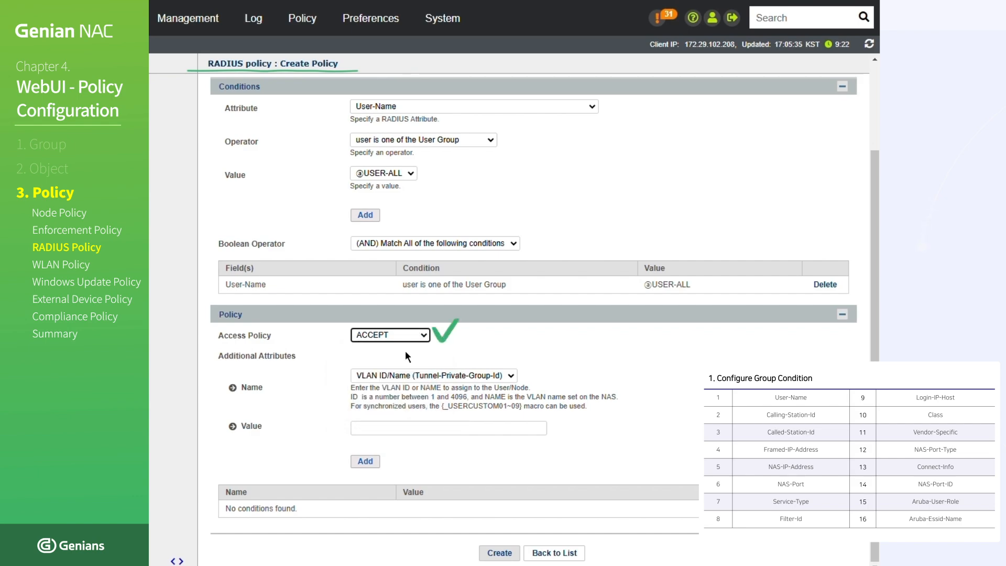
- Add the additional attribute VLAN ID/Name (Tunnel-Private-Group-Id) with the value 102 to the RADIUS policy
{"action": "left_click", "coordinate": [434, 376]}
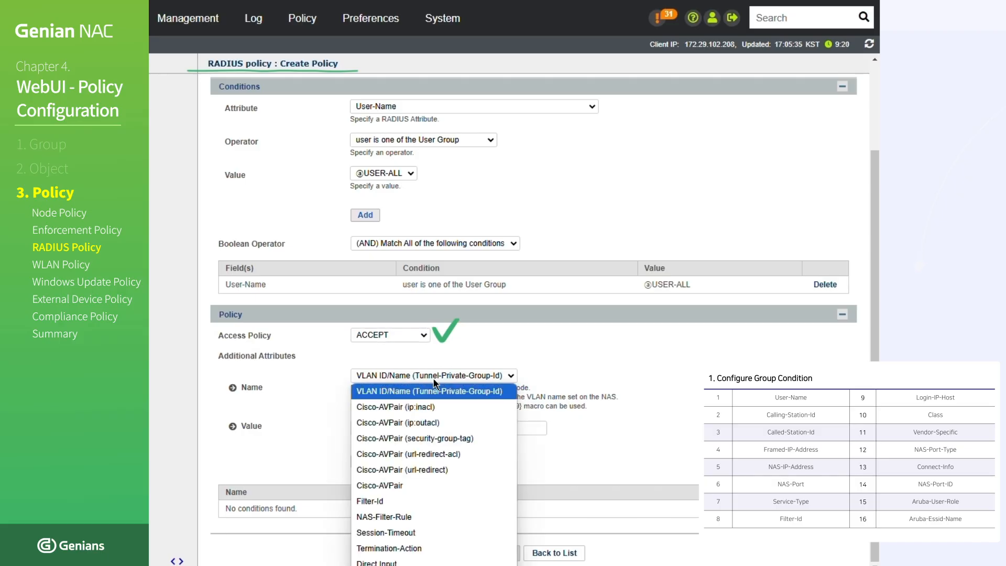
{"action": "left_click", "coordinate": [433, 392]}
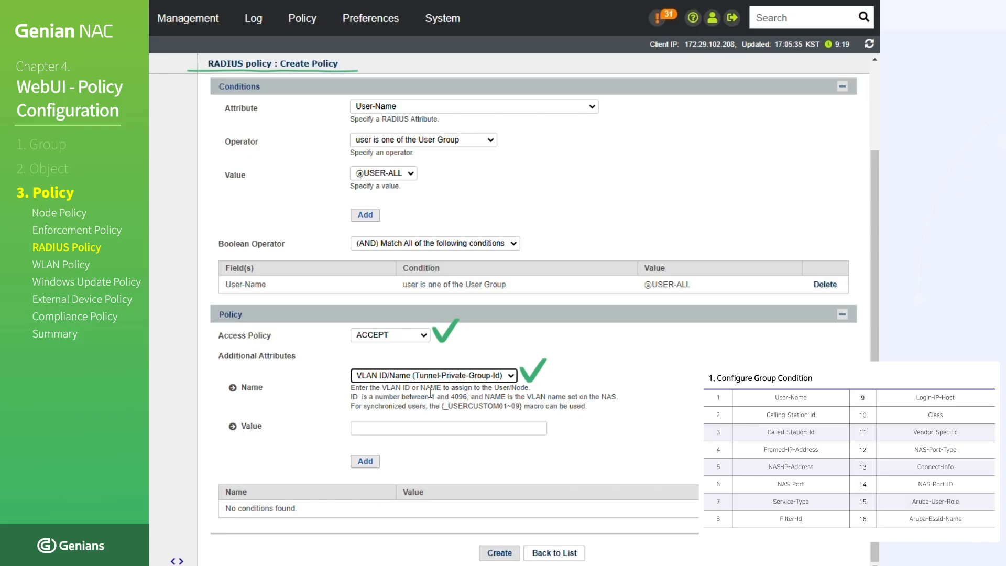
{"action": "left_click", "coordinate": [428, 427]}
{"action": "type", "text": "102"}
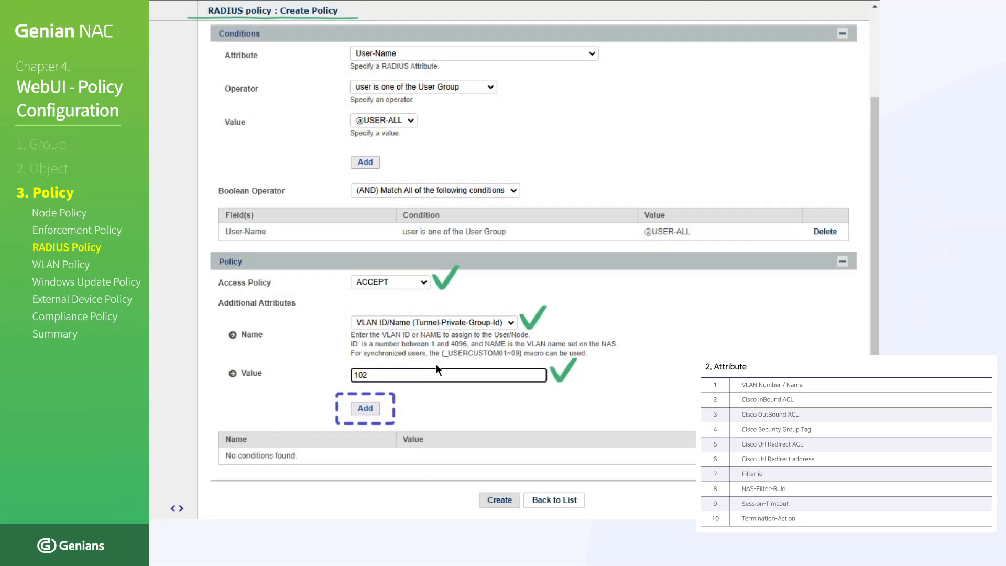
{"action": "left_click", "coordinate": [366, 409]}
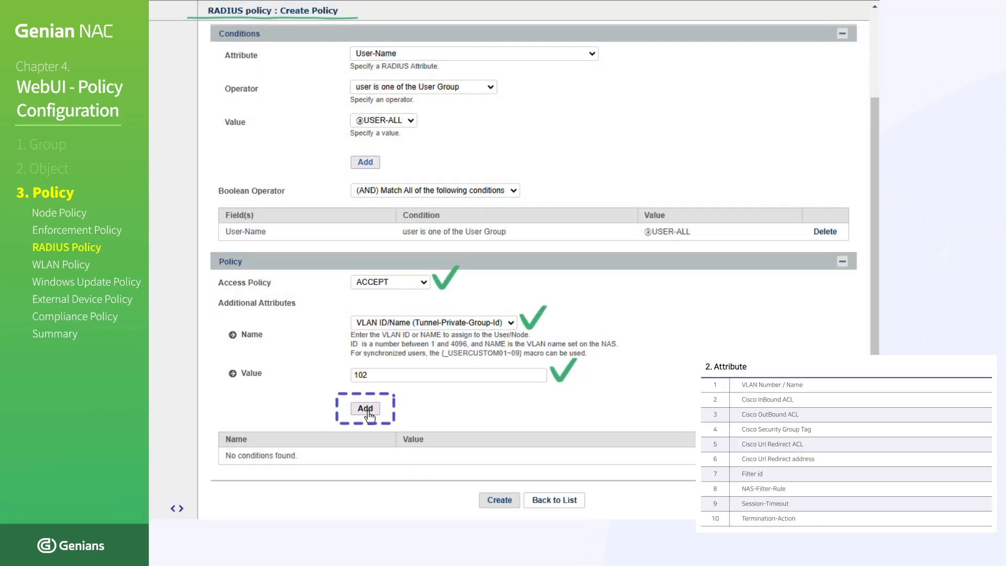
- Create the RADIUS policy and apply the policy change
{"action": "scroll", "coordinate": [368, 410], "scroll_direction": "down", "scroll_amount": 2}
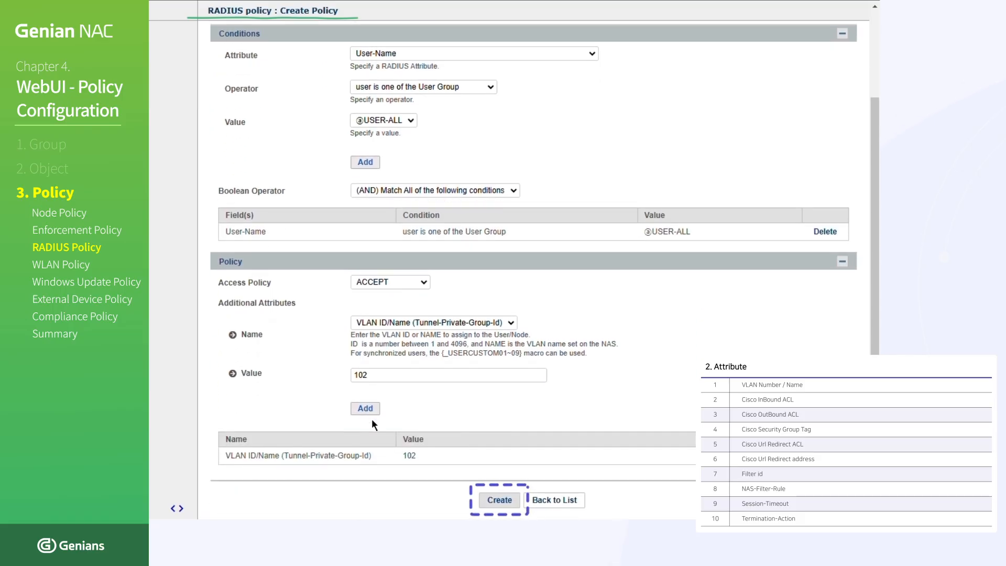
{"action": "left_click", "coordinate": [496, 502]}
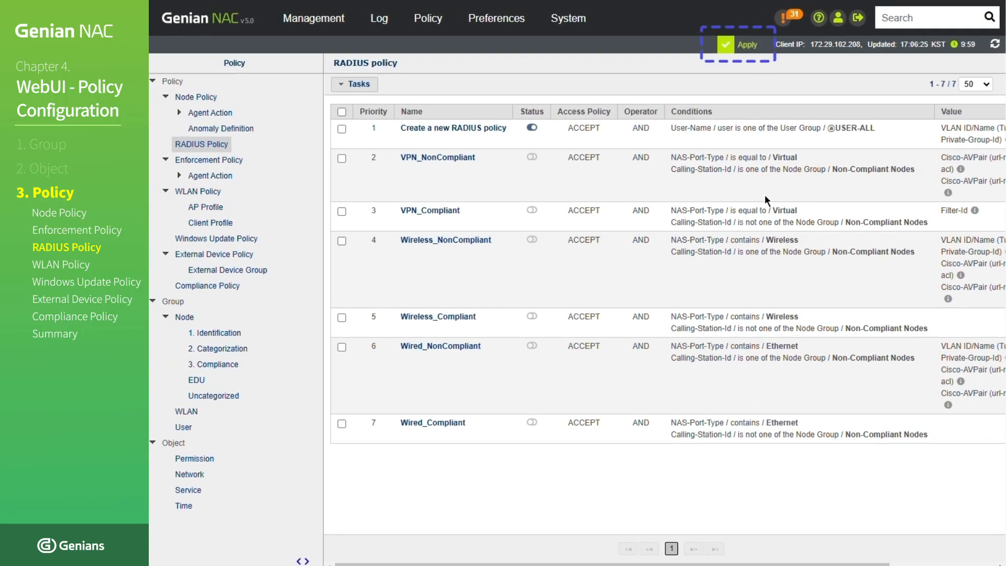
{"action": "left_click", "coordinate": [739, 44]}
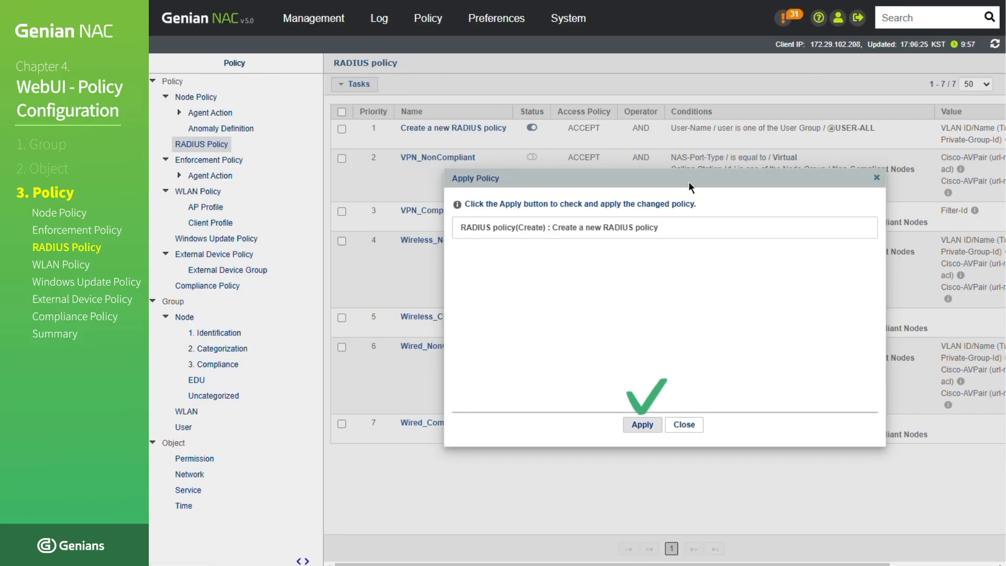
{"action": "left_click", "coordinate": [642, 423]}
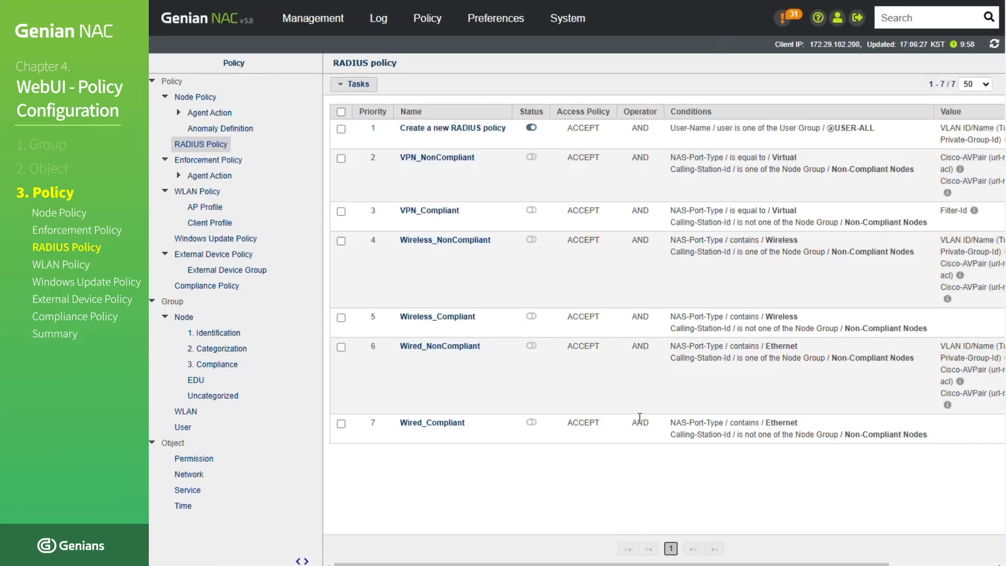
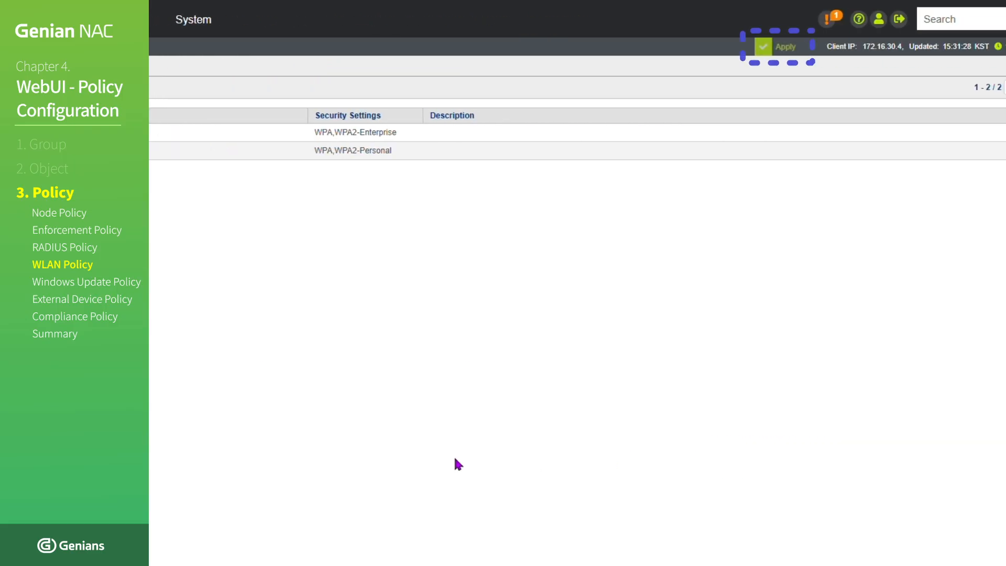
- Apply the pending policy change for the client profile Test_Client_Profile
{"action": "left_click", "coordinate": [781, 46]}
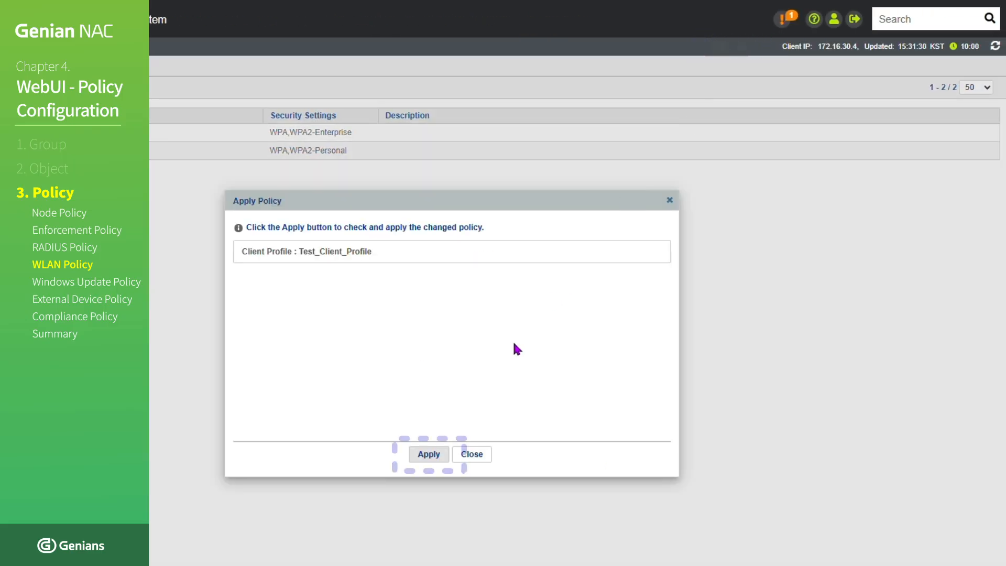
{"action": "left_click", "coordinate": [429, 453]}
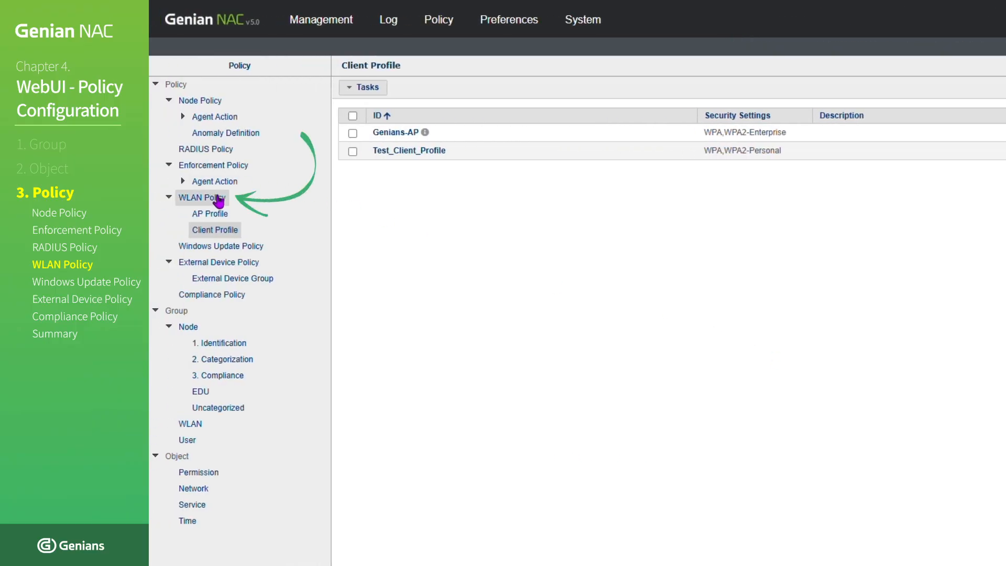
- Start a new WLAN policy and set its SSID to test_WLAN_Policy
{"action": "left_click", "coordinate": [218, 199]}
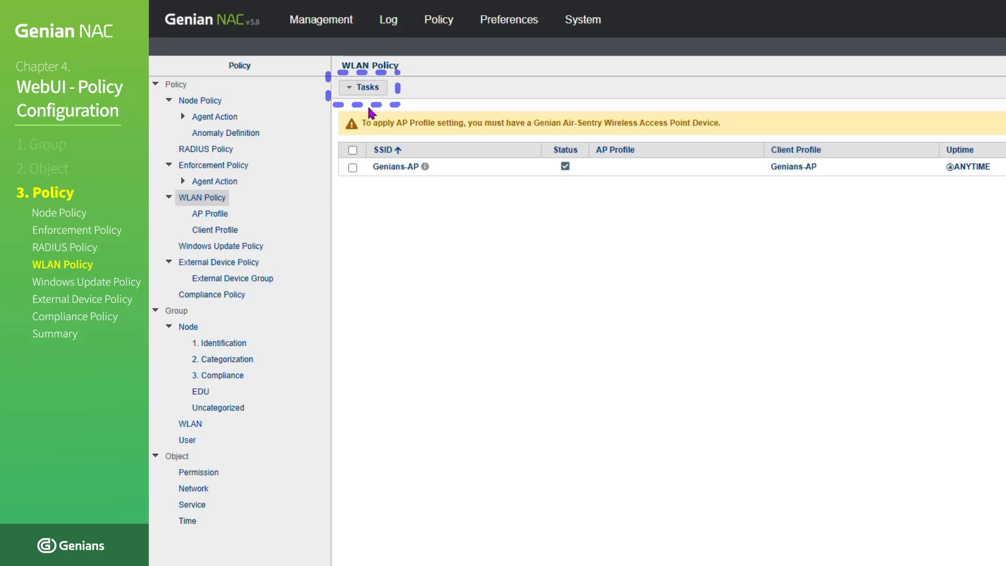
{"action": "left_click", "coordinate": [373, 89]}
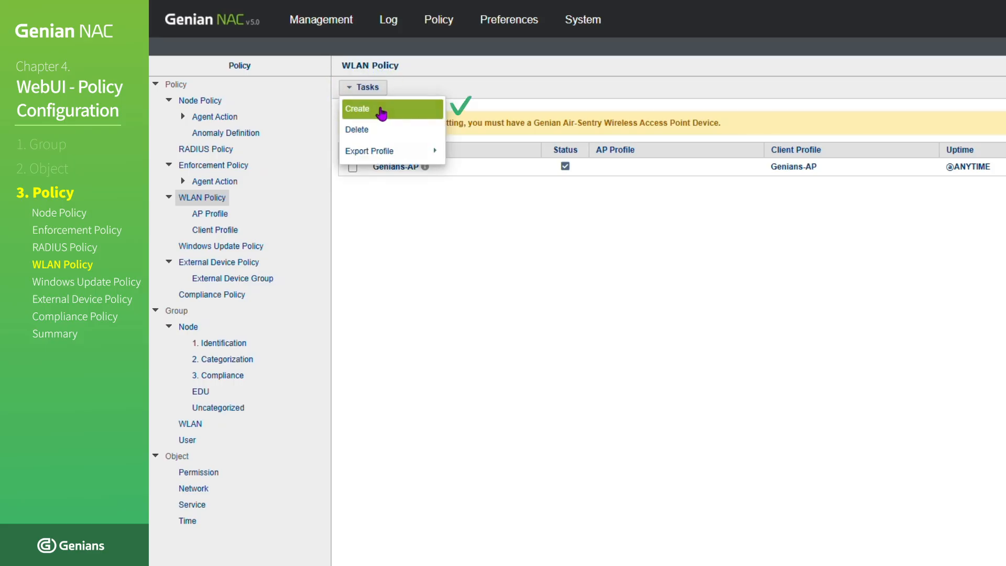
{"action": "left_click", "coordinate": [380, 110]}
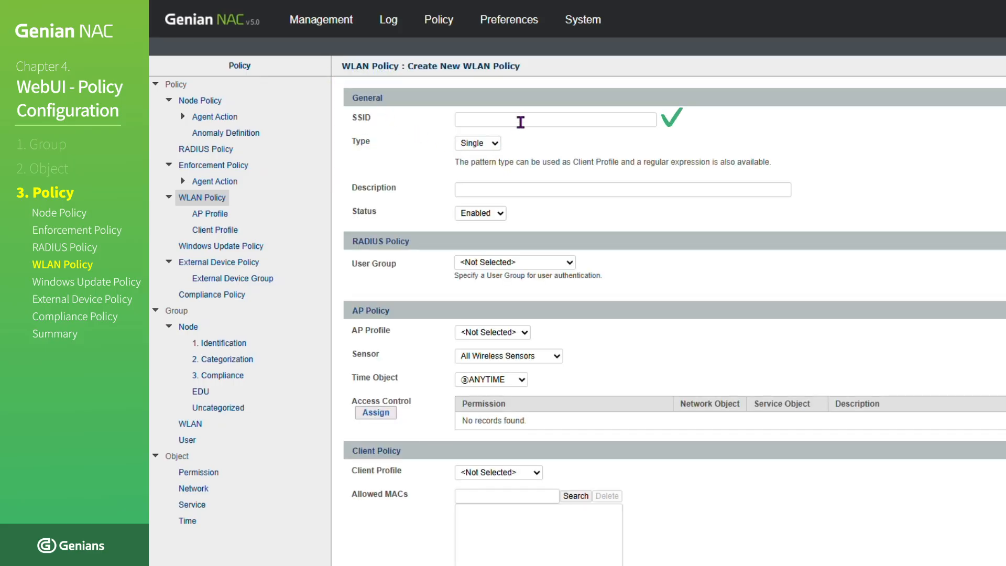
{"action": "left_click", "coordinate": [524, 119]}
{"action": "left_click", "coordinate": [571, 172]}
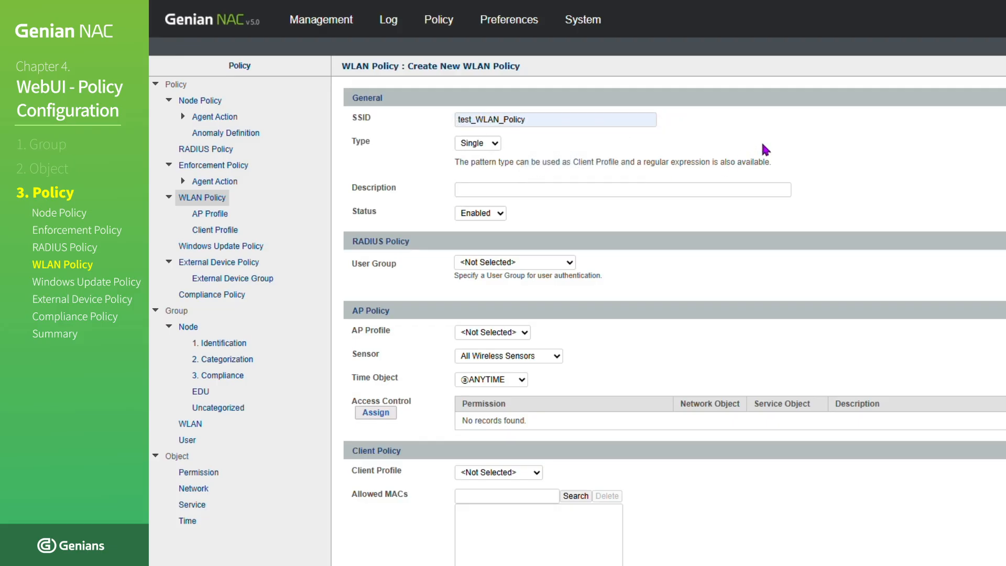
{"action": "scroll", "coordinate": [766, 150], "scroll_direction": "down", "scroll_amount": 1}
{"action": "left_click", "coordinate": [570, 227]}
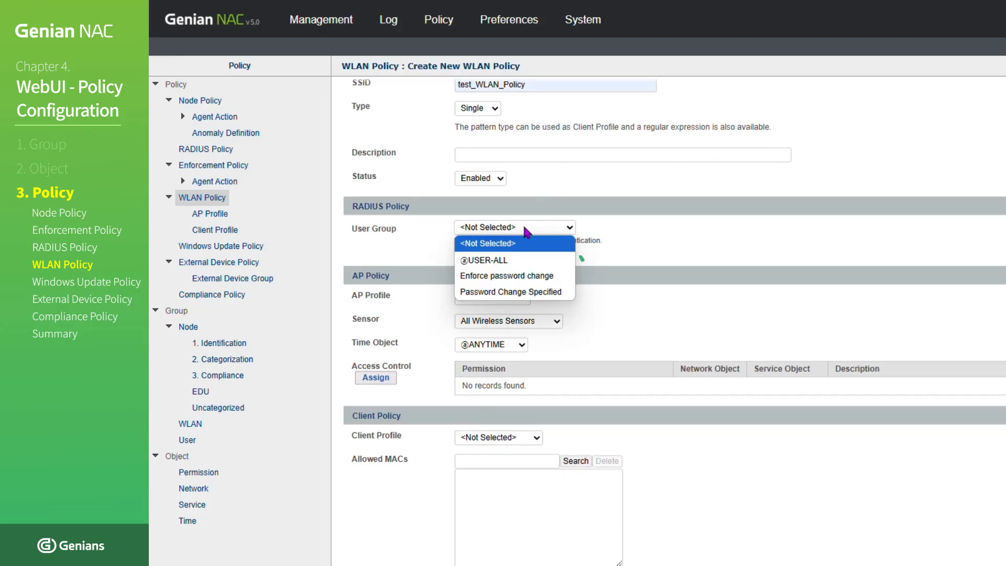
{"action": "left_click", "coordinate": [522, 261]}
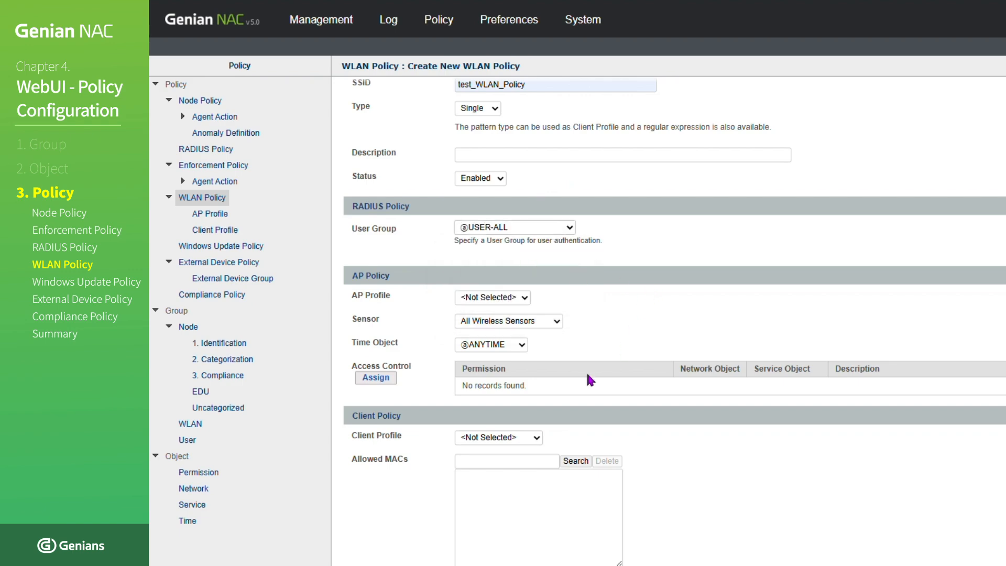
{"action": "left_click", "coordinate": [503, 438]}
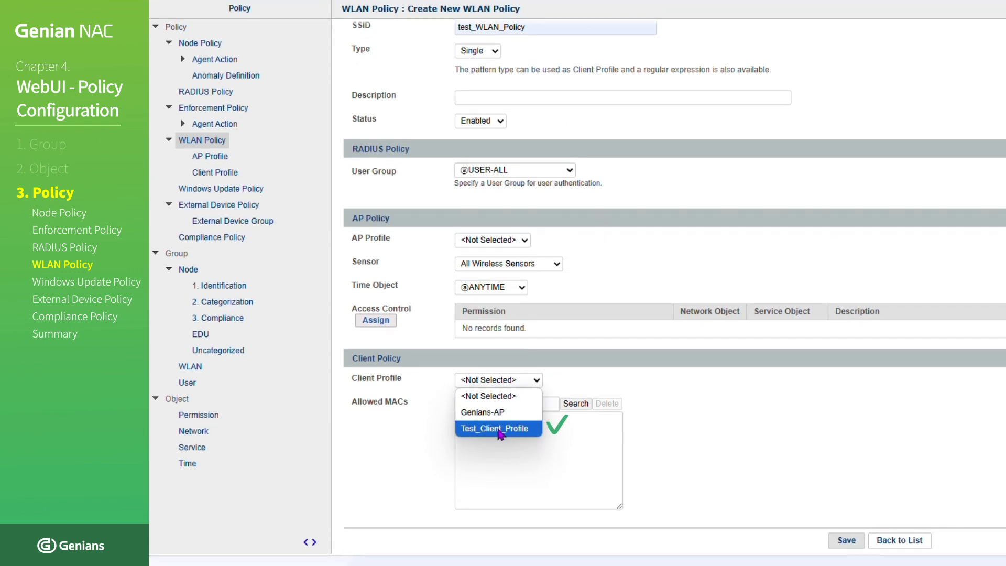
{"action": "left_click", "coordinate": [501, 428]}
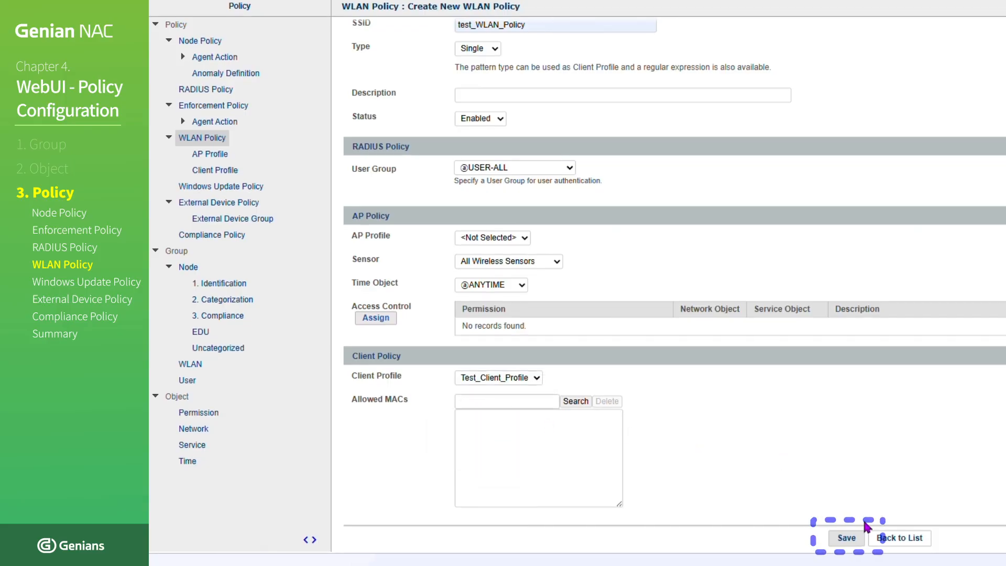
{"action": "left_click", "coordinate": [859, 538]}
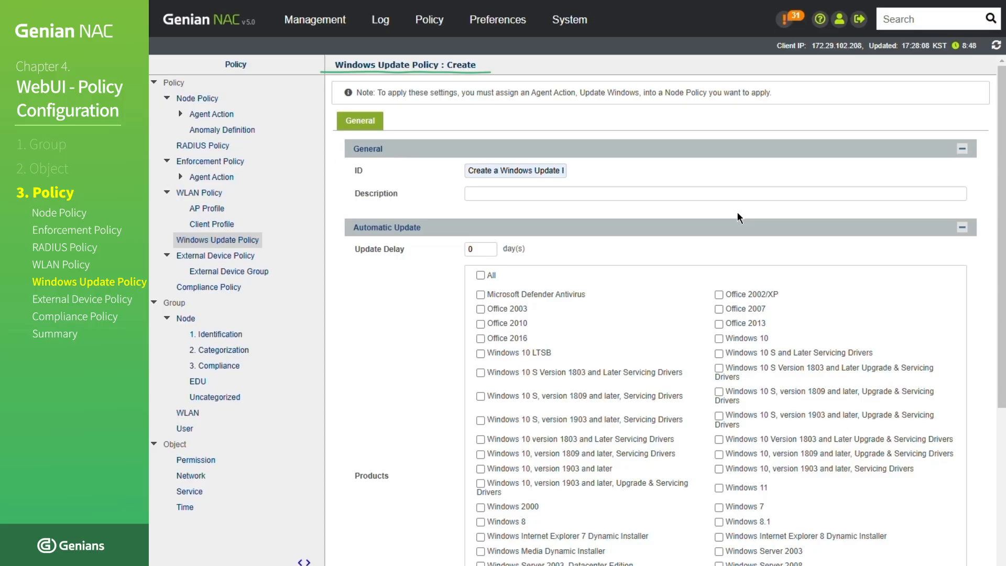
- Select Office 2010, Office 2016, Windows 10 and Windows 7 as the products of the new Windows update policy
{"action": "left_click", "coordinate": [518, 322]}
{"action": "left_click", "coordinate": [518, 338]}
{"action": "scroll", "coordinate": [730, 508], "scroll_direction": "down", "scroll_amount": 5}
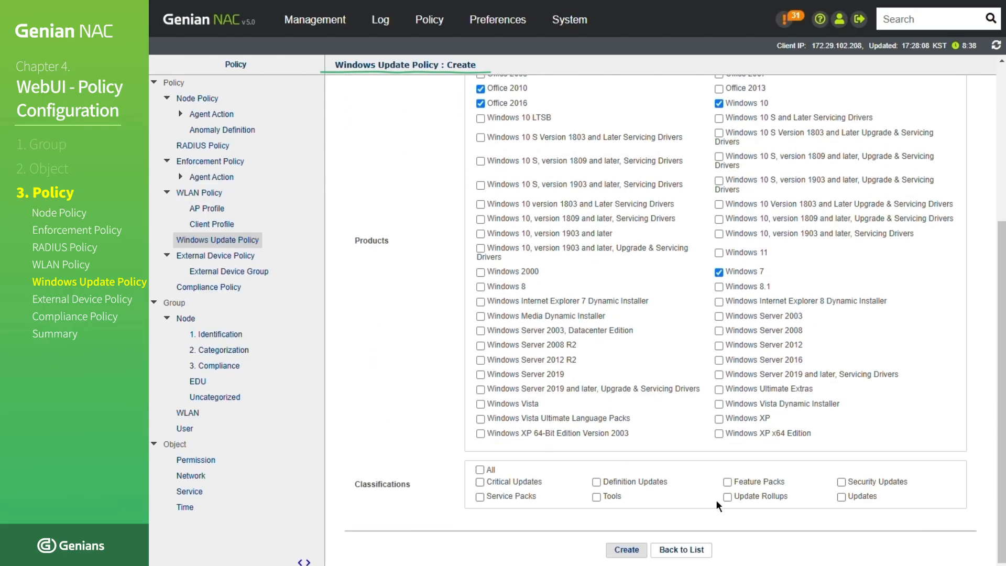
- Include the classifications Critical Updates, Feature Packs, Security Updates, Tools, Update Rollups and Updates, and create the Windows update policy
{"action": "left_click", "coordinate": [536, 483]}
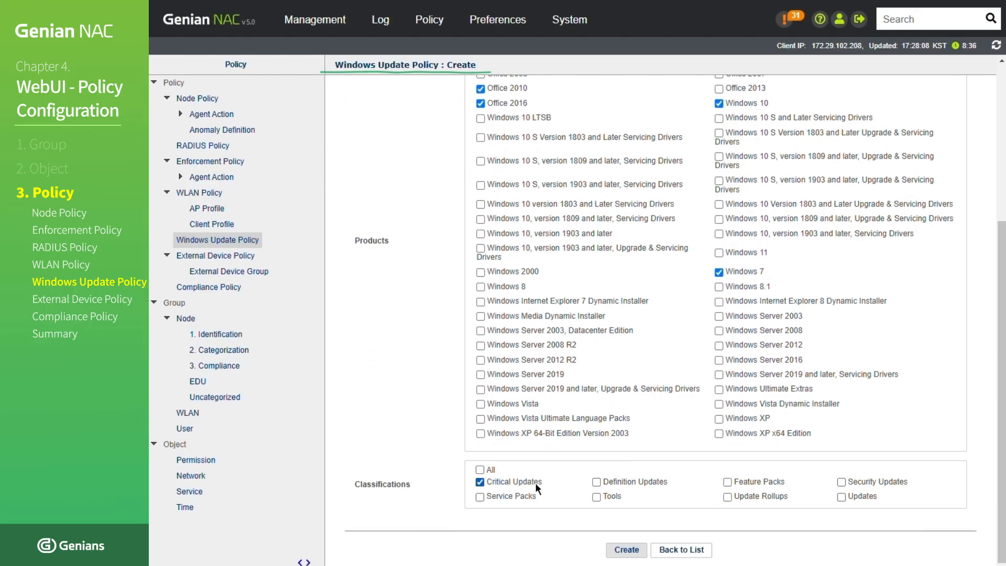
{"action": "left_click", "coordinate": [617, 498]}
{"action": "left_click", "coordinate": [603, 553]}
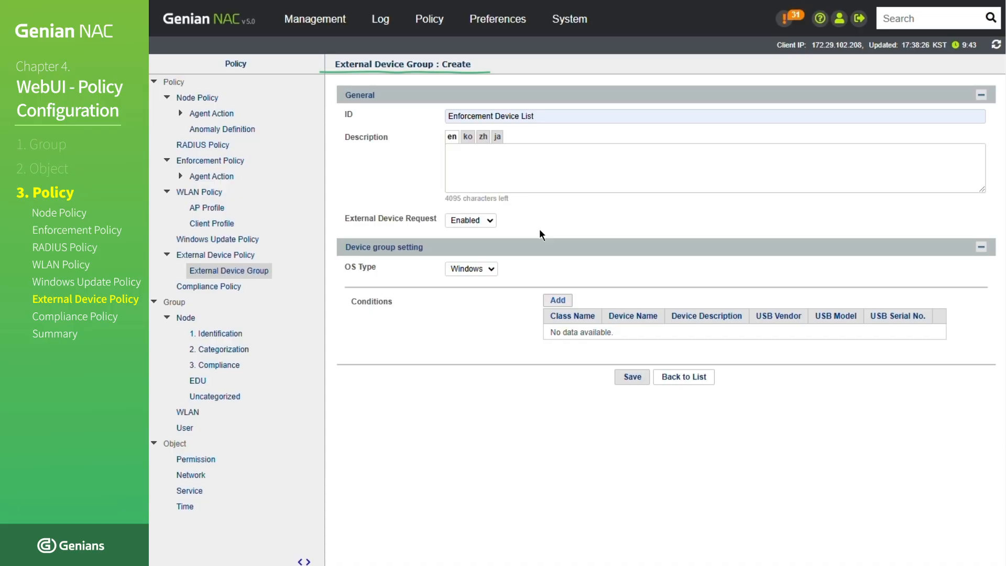
- Set External Device Request to Enabled and the OS type to Windows for the Enforcement Device List group
{"action": "left_click", "coordinate": [487, 220]}
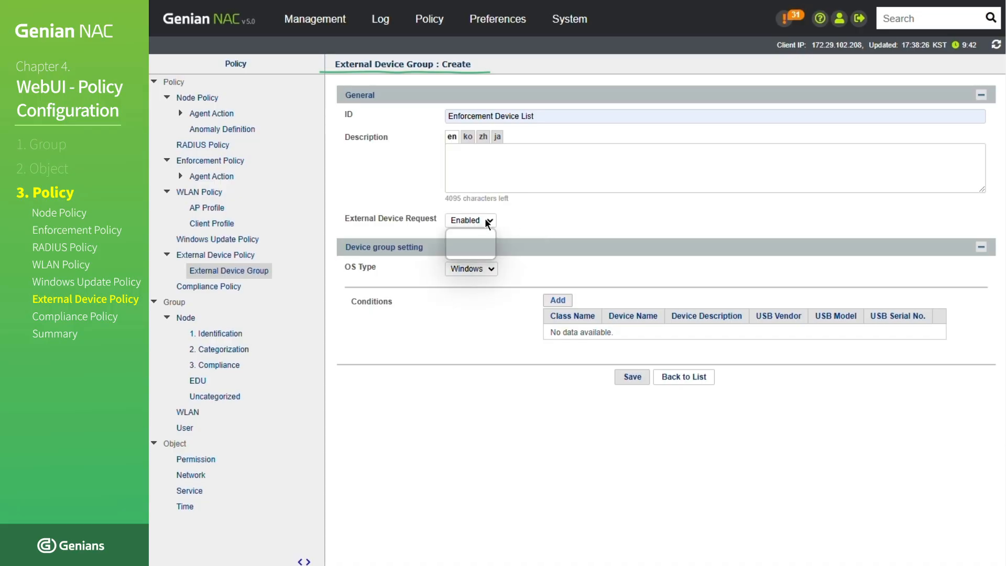
{"action": "left_click", "coordinate": [480, 253]}
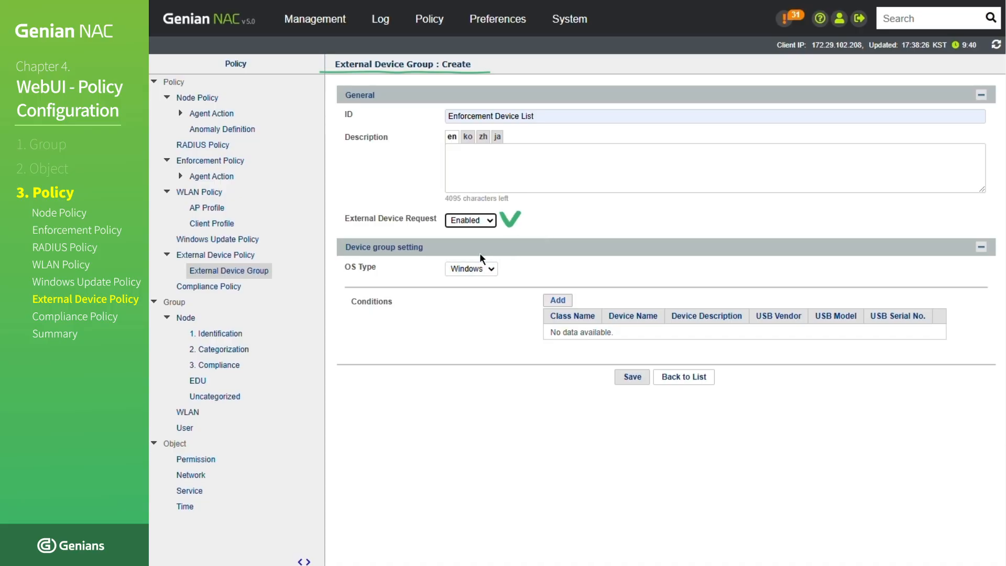
{"action": "left_click", "coordinate": [487, 280]}
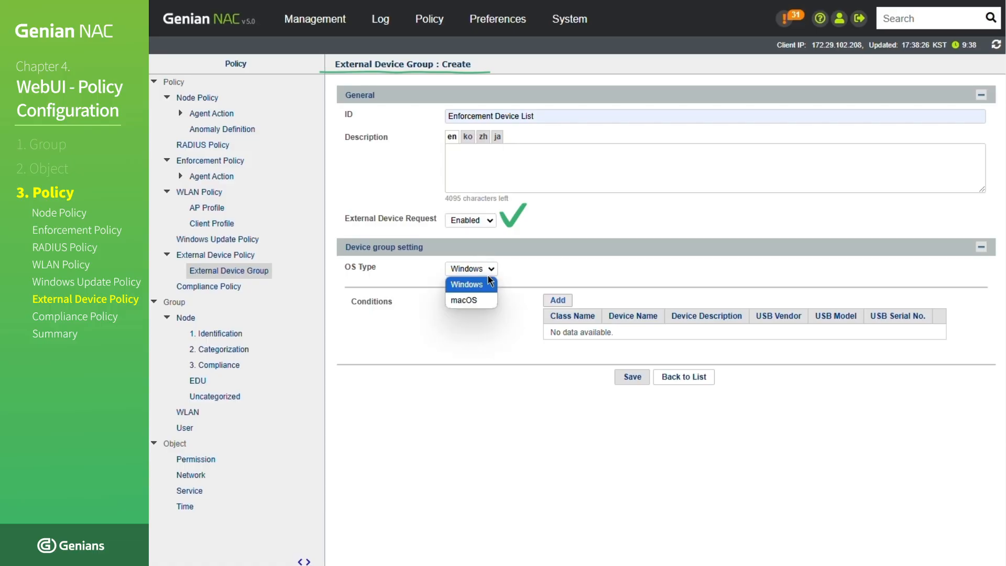
{"action": "left_click", "coordinate": [486, 286]}
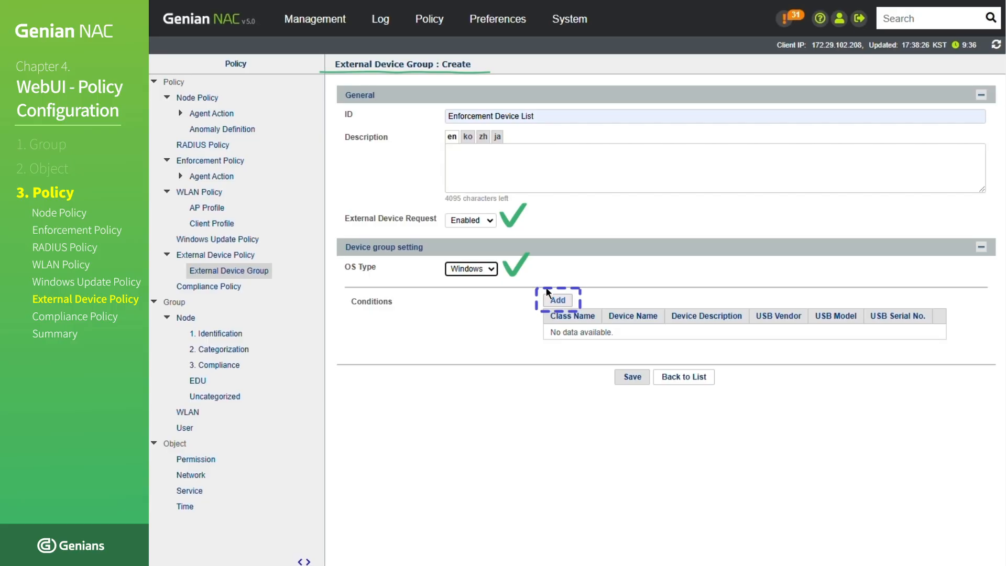
- Add a condition with class Universal Serial Bos controllers and device name USB mass storage device, and save the external device group
{"action": "left_click", "coordinate": [557, 300]}
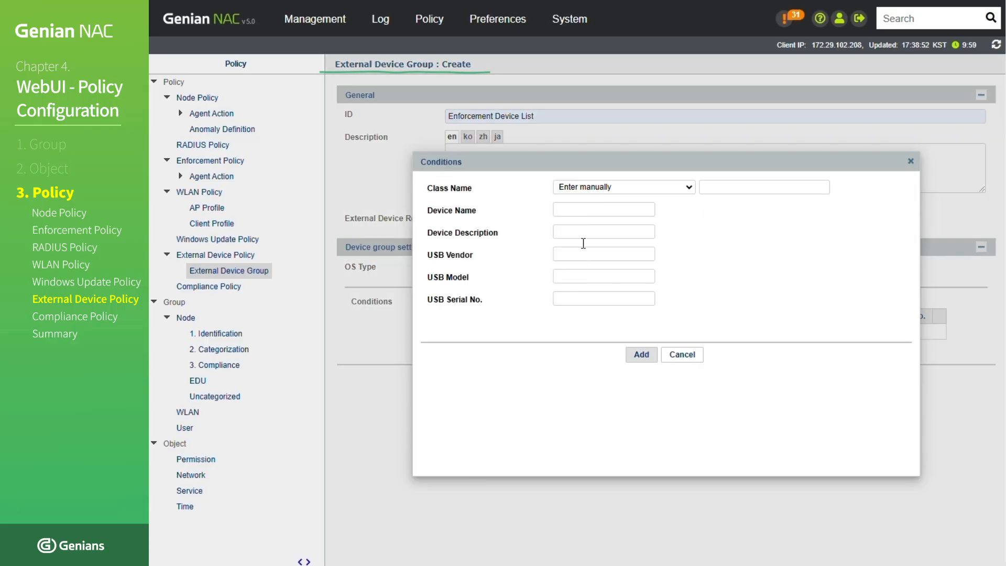
{"action": "left_click", "coordinate": [611, 191]}
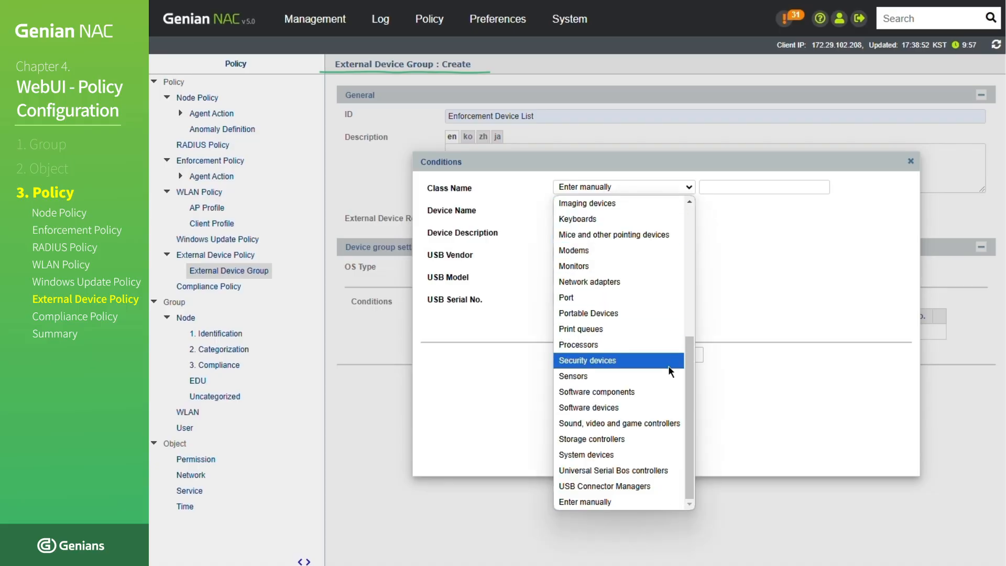
{"action": "left_click", "coordinate": [658, 475]}
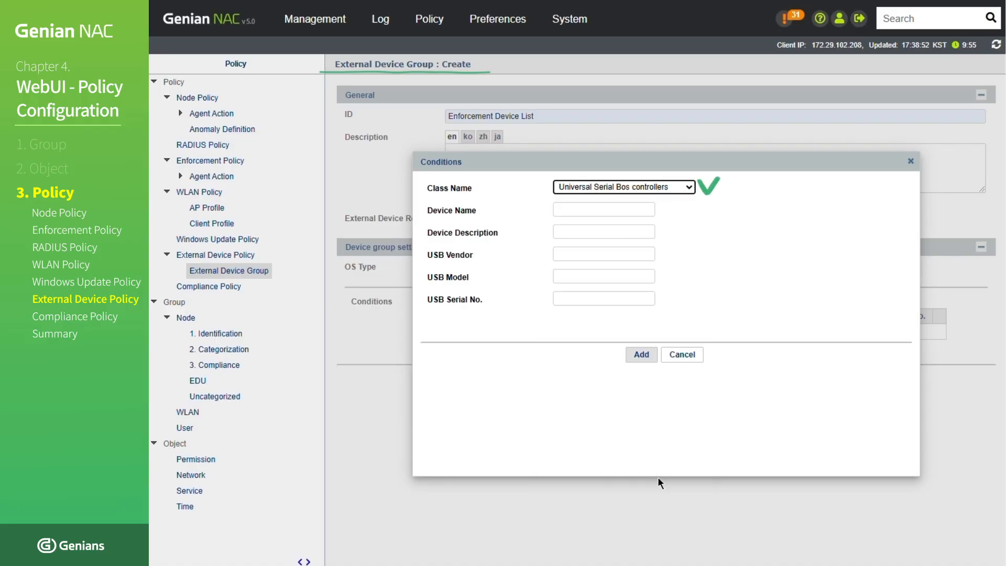
{"action": "left_click", "coordinate": [588, 208]}
{"action": "left_click", "coordinate": [608, 237]}
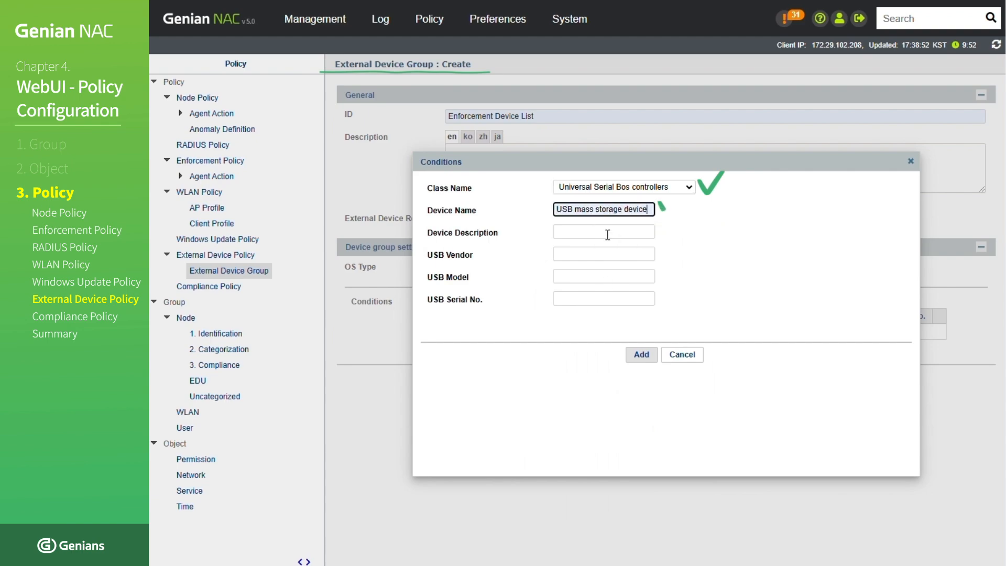
{"action": "left_click", "coordinate": [641, 356]}
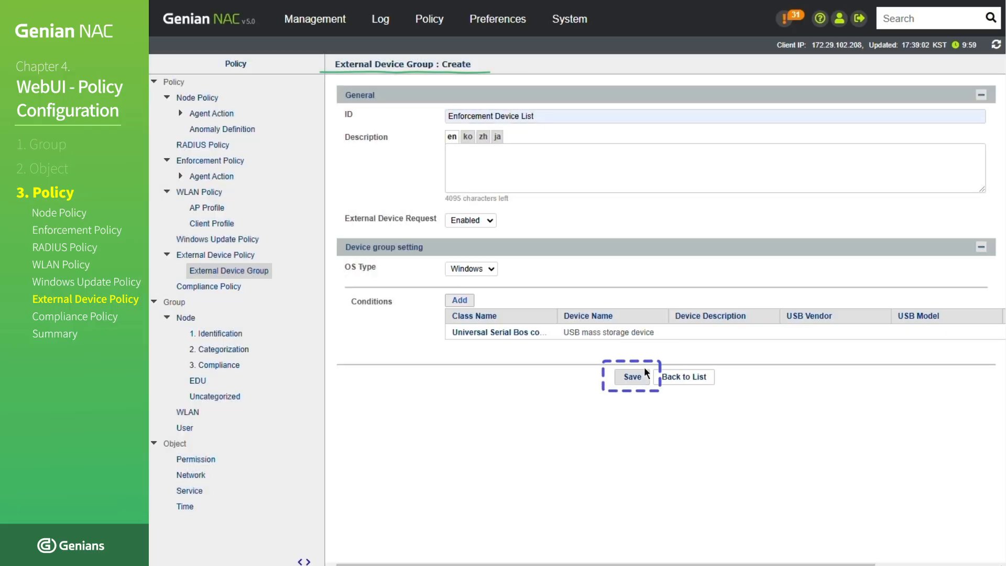
{"action": "left_click", "coordinate": [644, 373]}
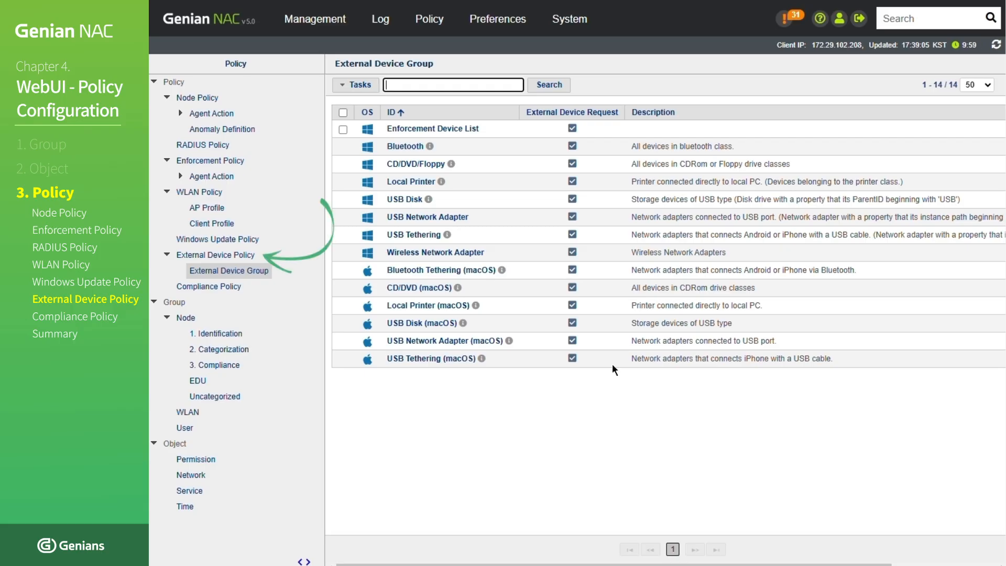
- Start a new external device policy with the ID New Enforcement Device Policy
{"action": "left_click", "coordinate": [240, 255]}
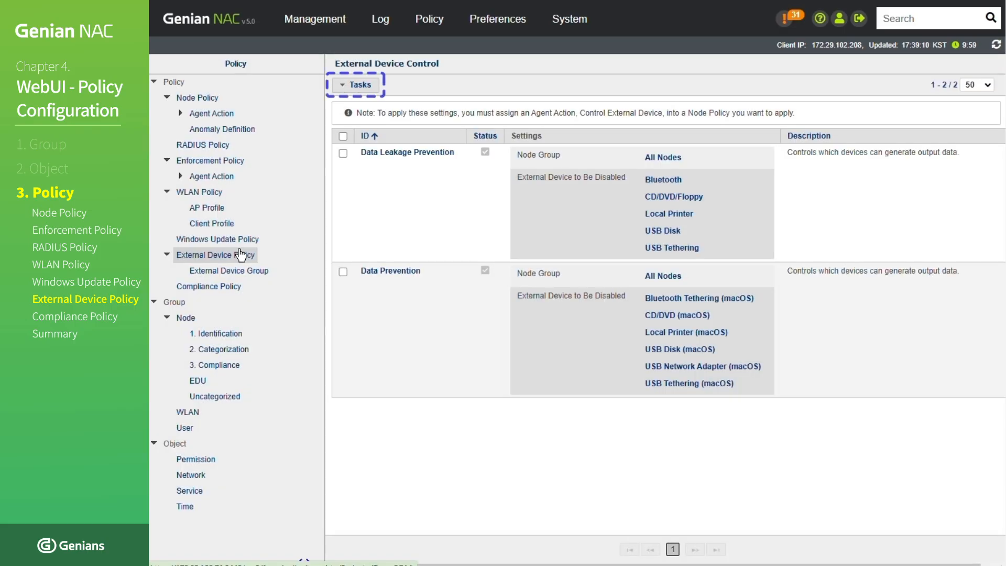
{"action": "left_click", "coordinate": [358, 86]}
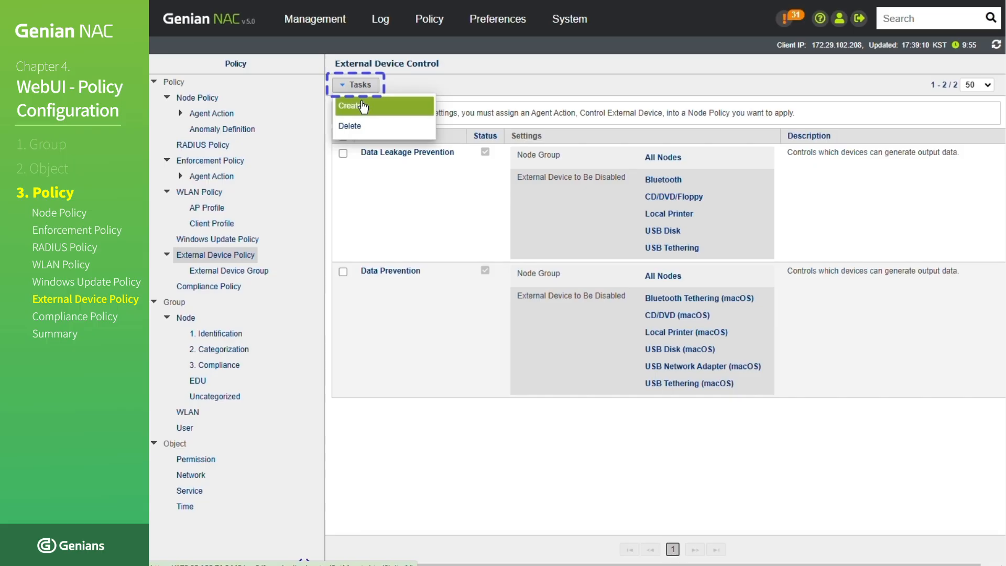
{"action": "left_click", "coordinate": [363, 106]}
{"action": "left_click", "coordinate": [457, 137]}
{"action": "type", "text": "New Enforcement Device Policy"}
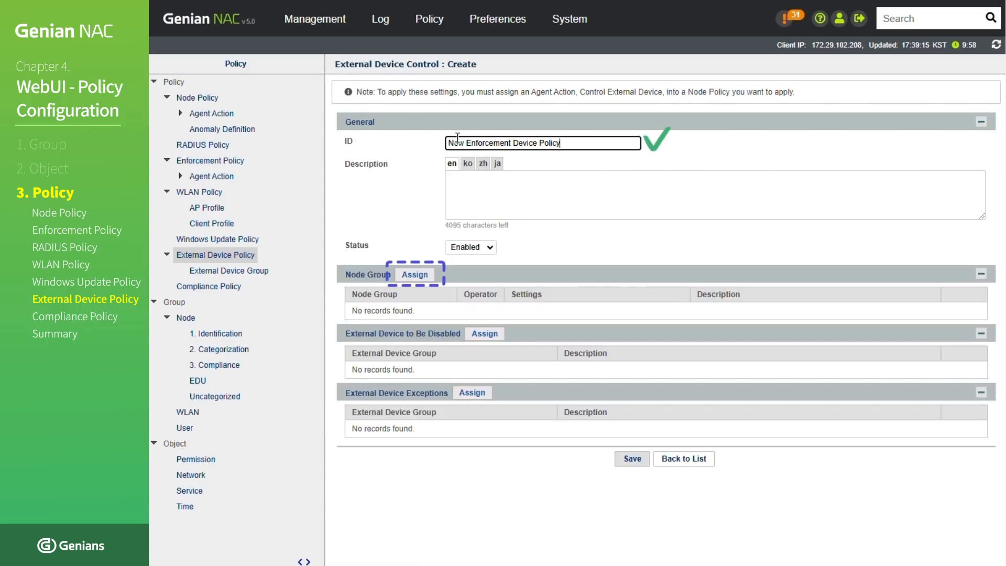
{"action": "left_click", "coordinate": [422, 214]}
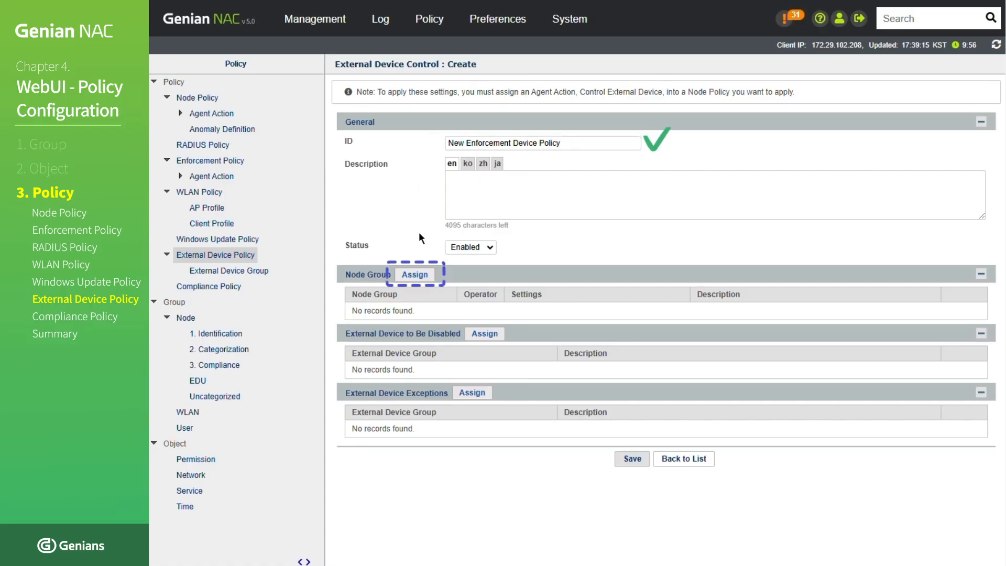
- Assign the PC node group to the external device policy
{"action": "left_click", "coordinate": [415, 275]}
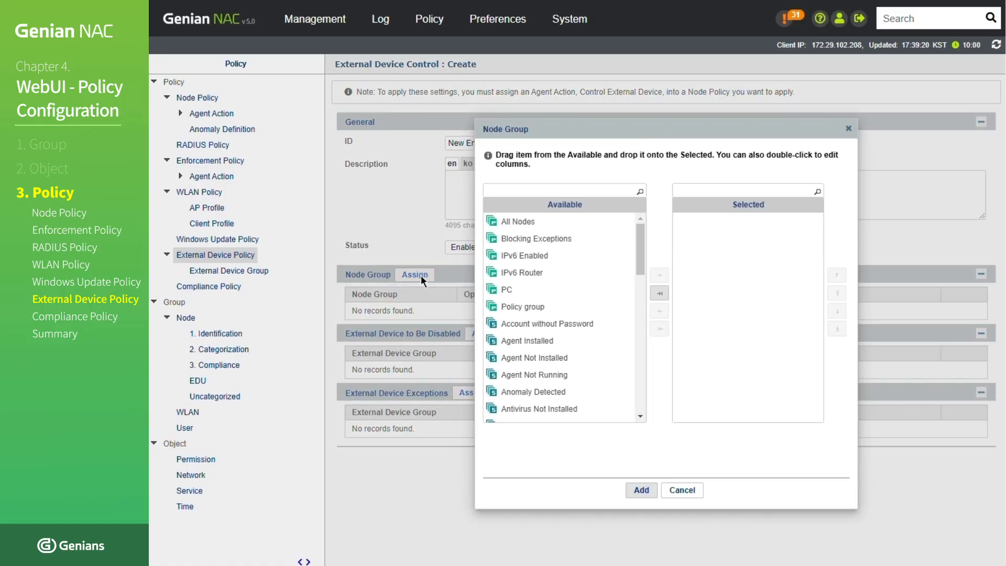
{"action": "left_click", "coordinate": [493, 289]}
{"action": "double_click", "coordinate": [493, 290]}
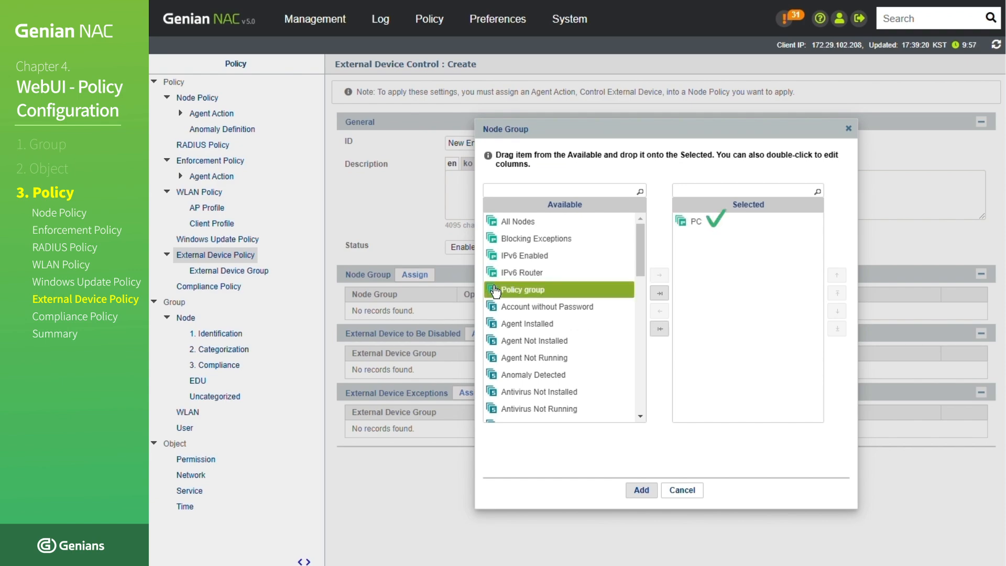
{"action": "left_click", "coordinate": [641, 490]}
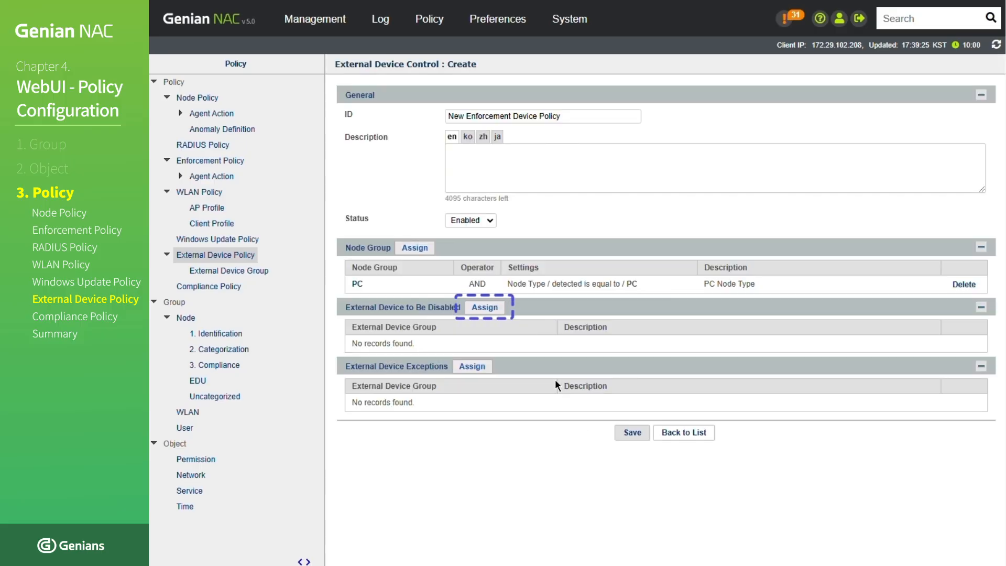
- Assign Enforcement Device List as the external device group to disable, and save the external device policy
{"action": "left_click", "coordinate": [487, 308]}
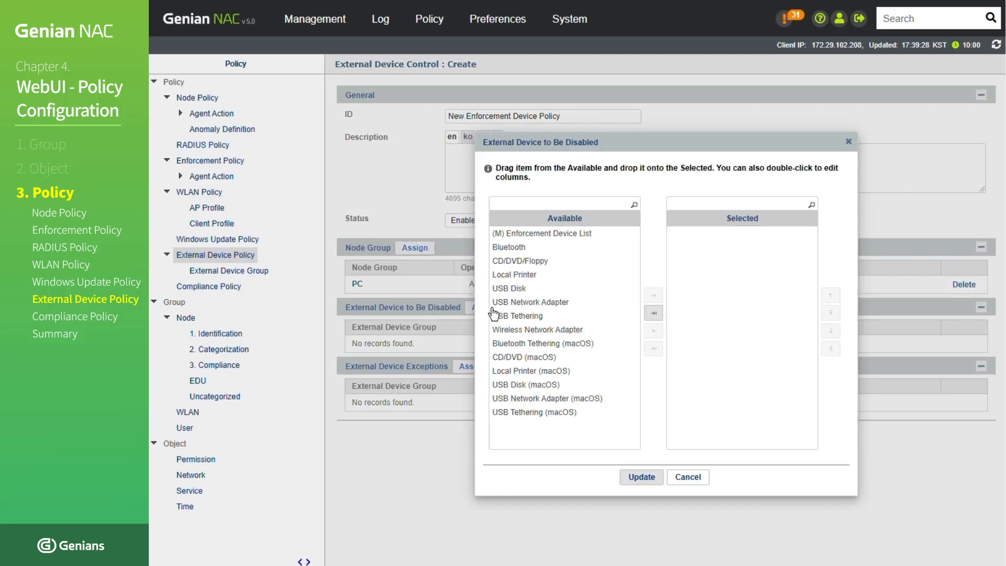
{"action": "left_click", "coordinate": [528, 235]}
{"action": "double_click", "coordinate": [529, 236]}
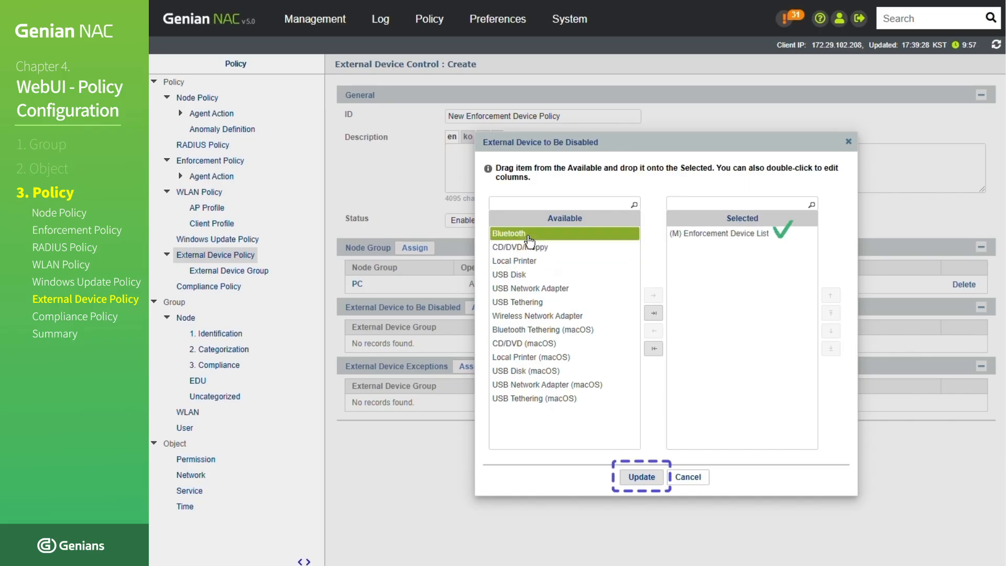
{"action": "left_click", "coordinate": [638, 480]}
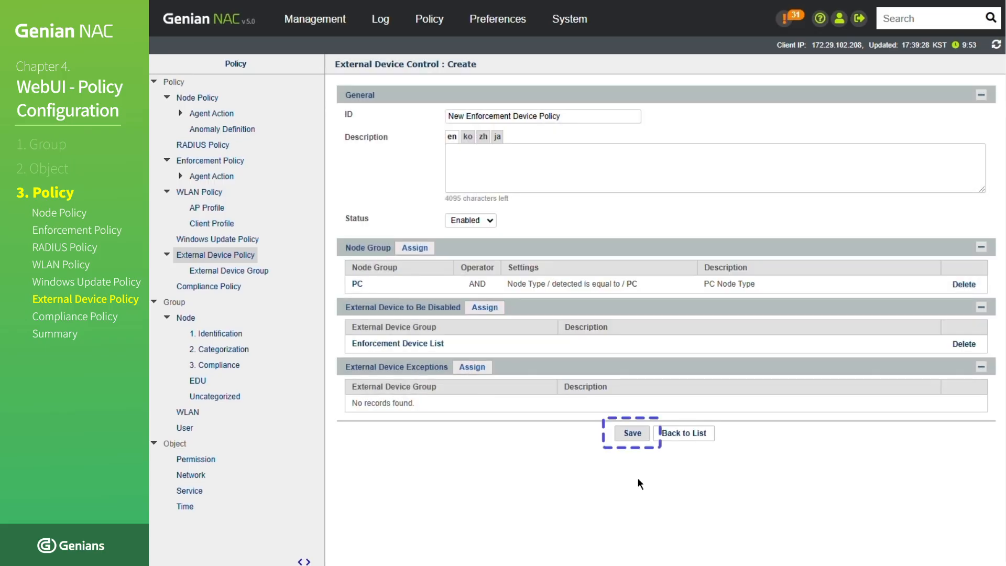
{"action": "left_click", "coordinate": [640, 434]}
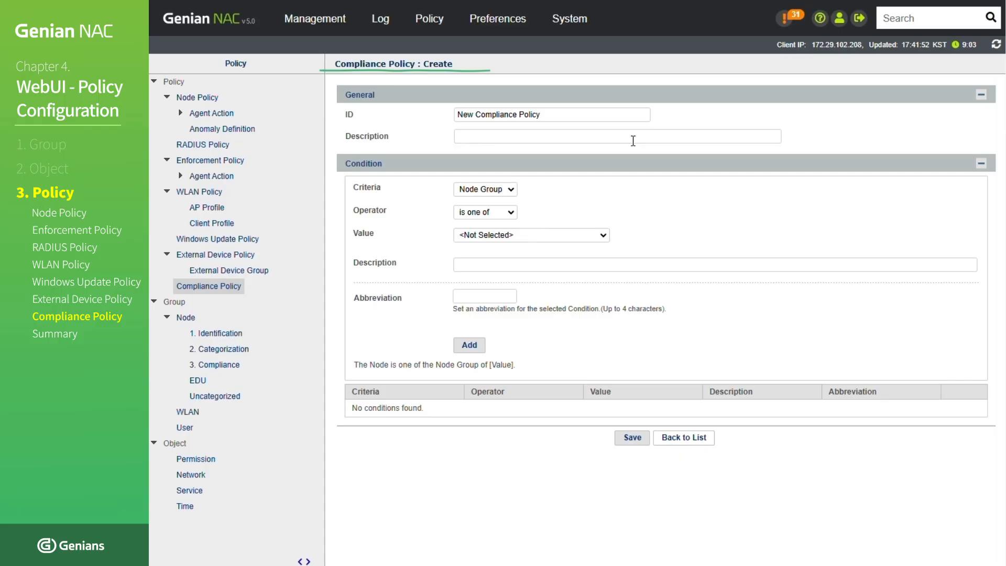
- Add a condition to the compliance policy with criteria Node Group, operator is one of and value PC
{"action": "left_click", "coordinate": [507, 197]}
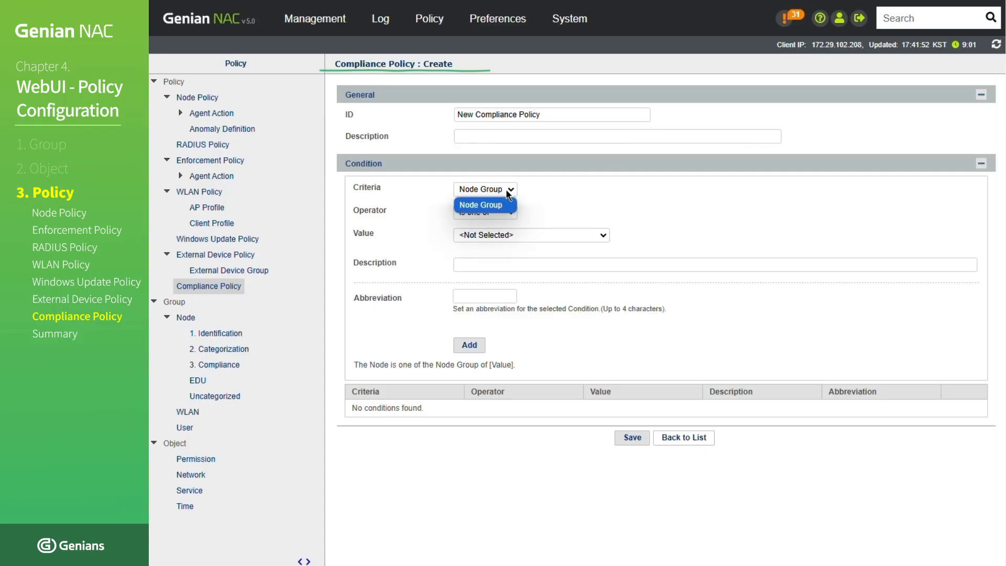
{"action": "left_click", "coordinate": [506, 208]}
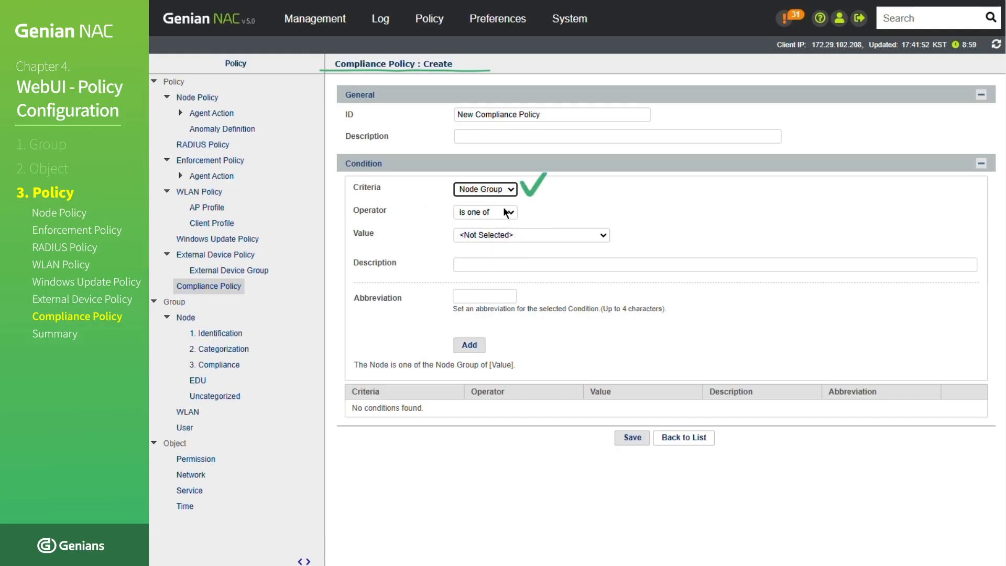
{"action": "left_click", "coordinate": [506, 215]}
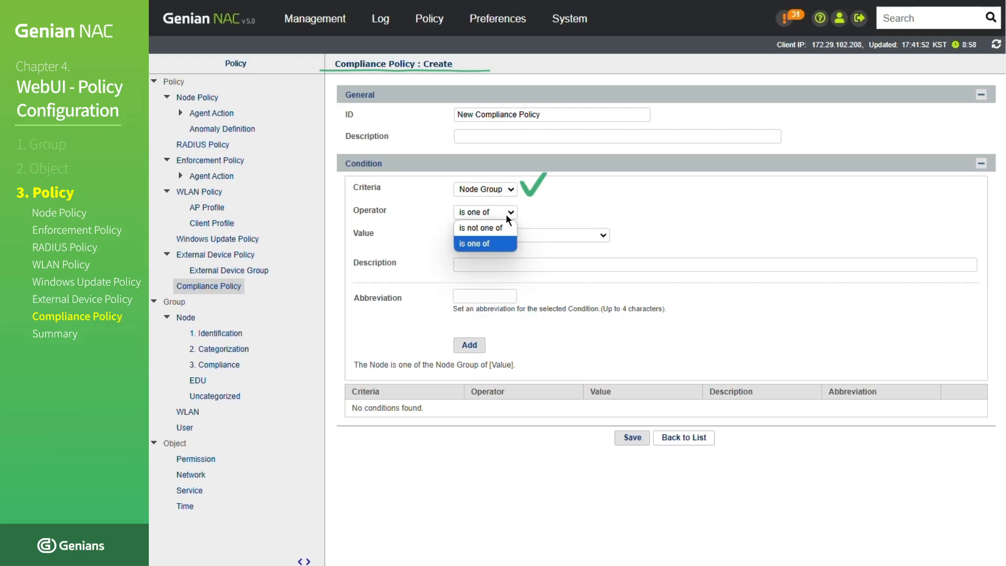
{"action": "left_click", "coordinate": [502, 245]}
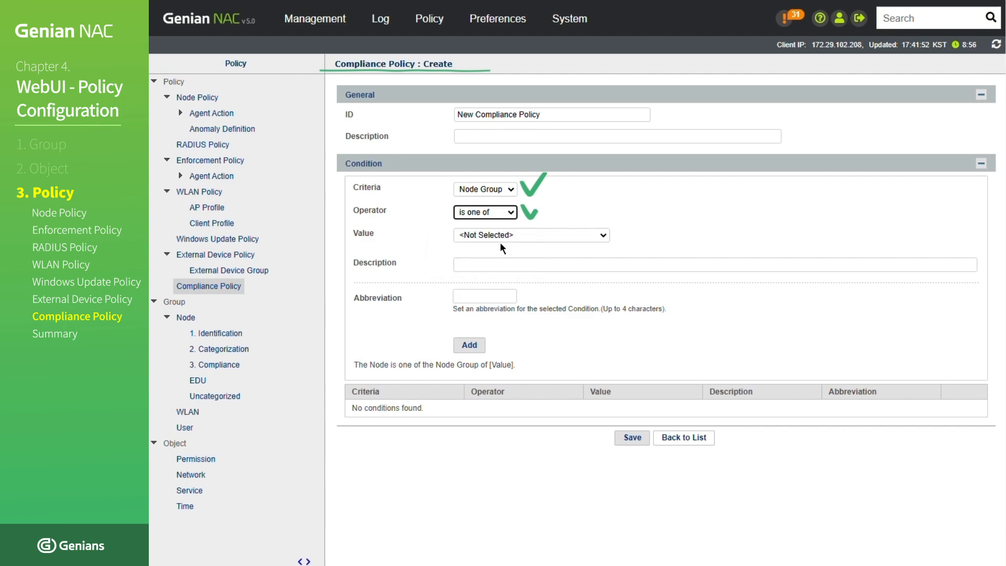
{"action": "left_click", "coordinate": [536, 239]}
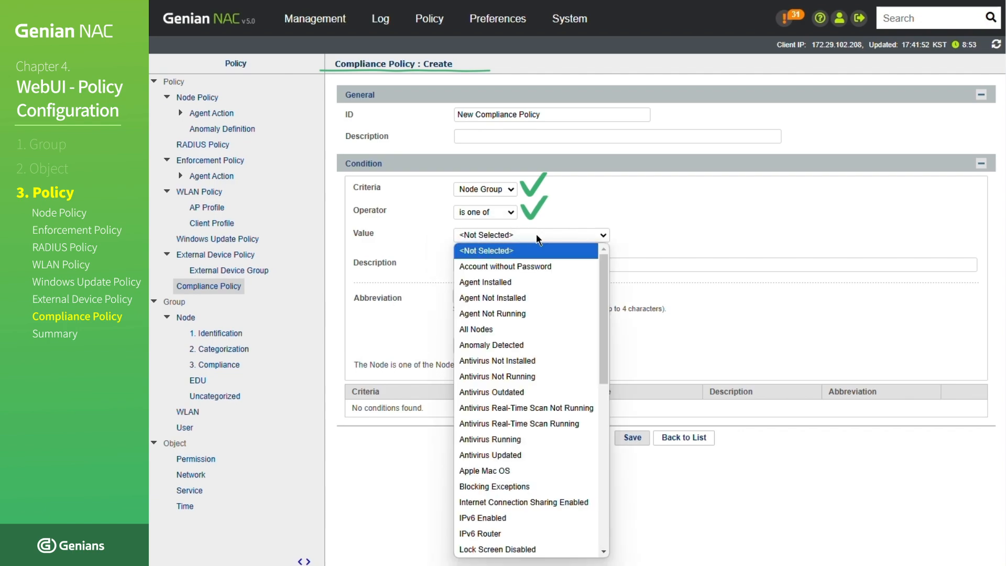
{"action": "scroll", "coordinate": [540, 287], "scroll_direction": "down", "scroll_amount": 10}
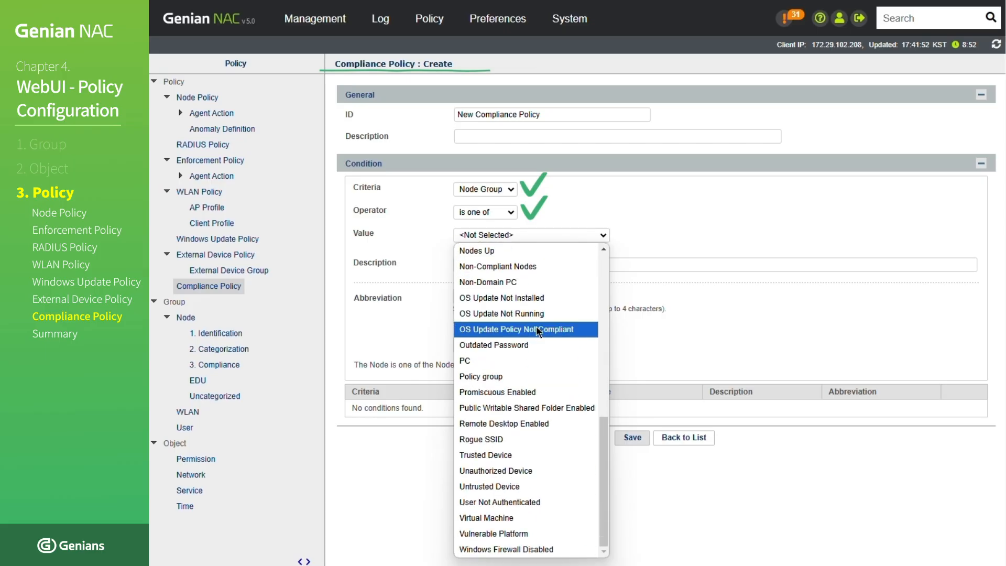
{"action": "left_click", "coordinate": [519, 362]}
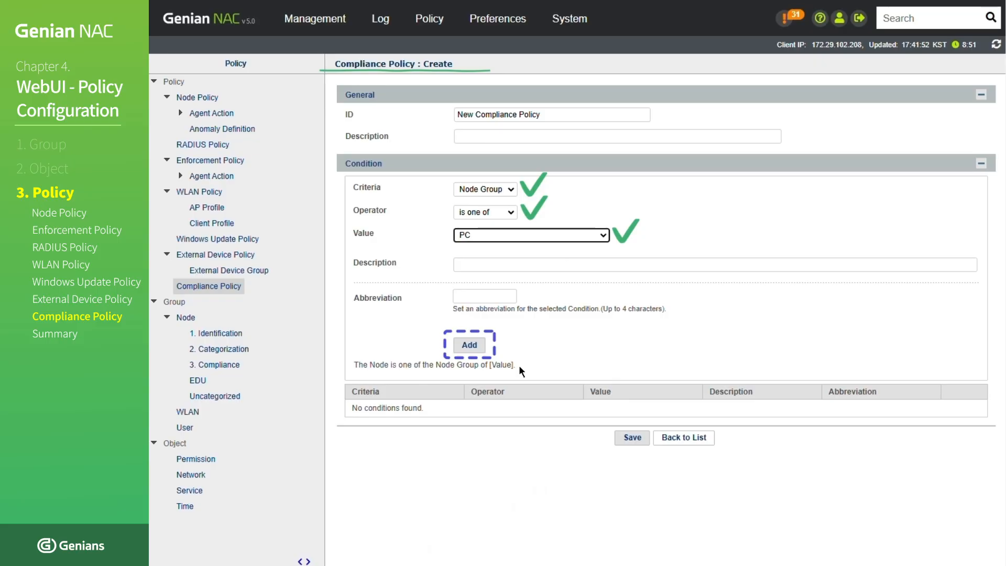
{"action": "left_click", "coordinate": [476, 346]}
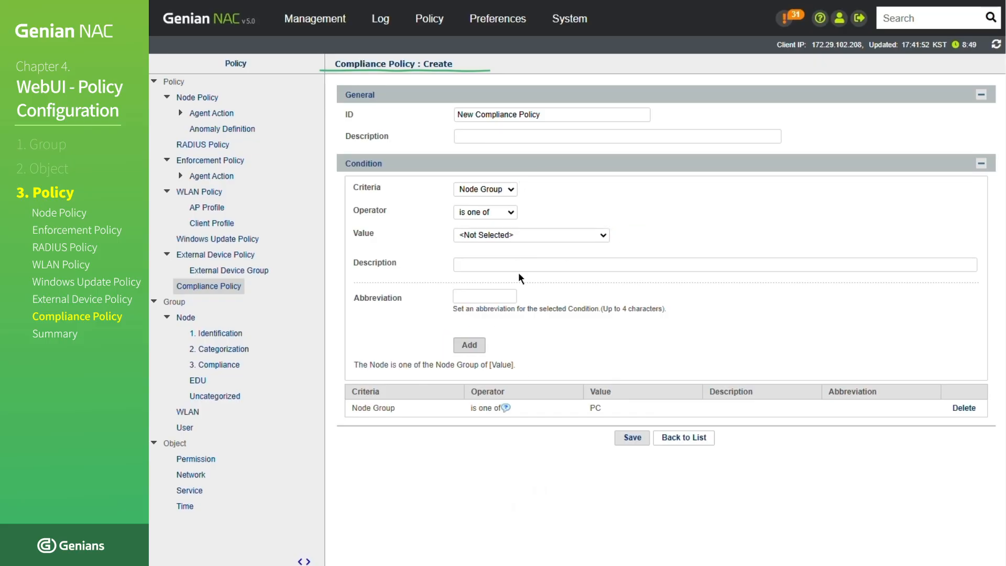
- Add a second compliance condition requiring the node group to be one of Policy group
{"action": "left_click", "coordinate": [555, 233]}
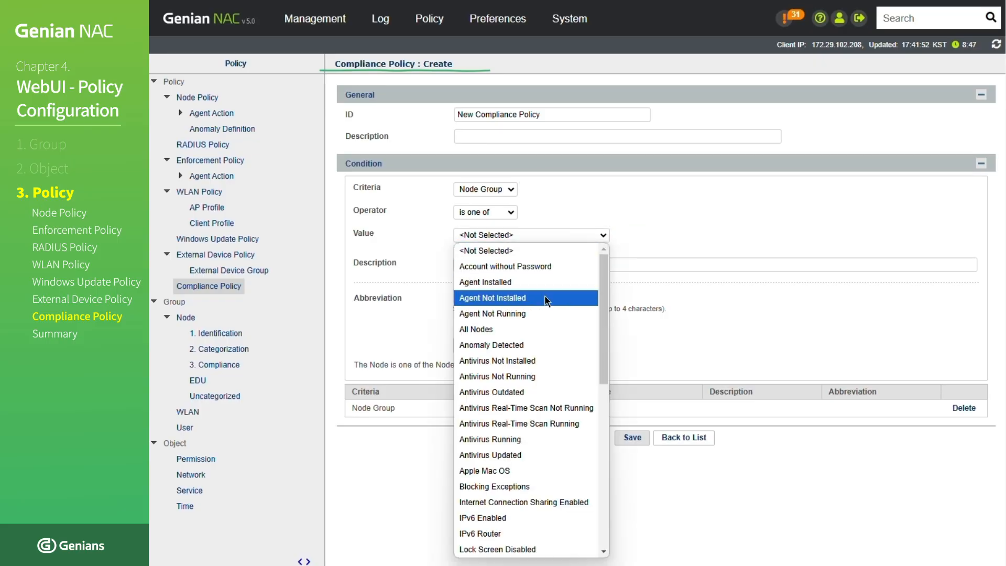
{"action": "scroll", "coordinate": [546, 301], "scroll_direction": "down", "scroll_amount": 10}
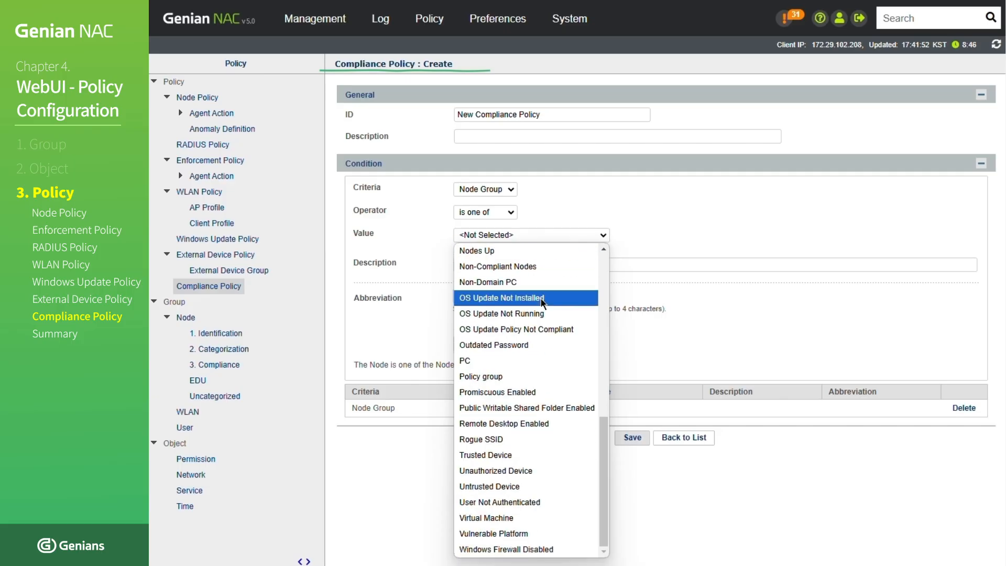
{"action": "left_click", "coordinate": [520, 376]}
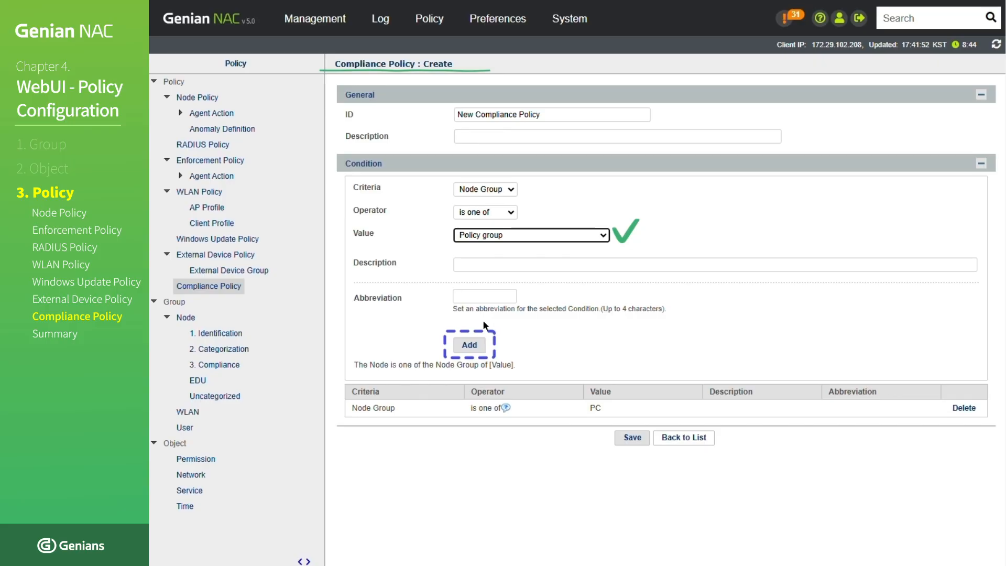
{"action": "left_click", "coordinate": [470, 344]}
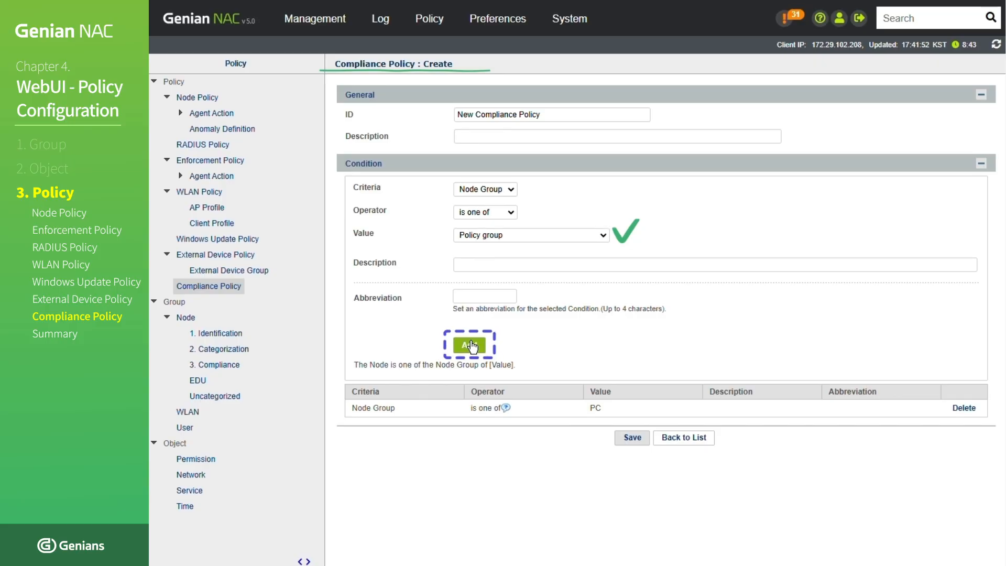
- Add a third node group condition with the value NAT, and save the compliance policy
{"action": "left_click", "coordinate": [536, 234]}
{"action": "scroll", "coordinate": [521, 319], "scroll_direction": "down", "scroll_amount": 6}
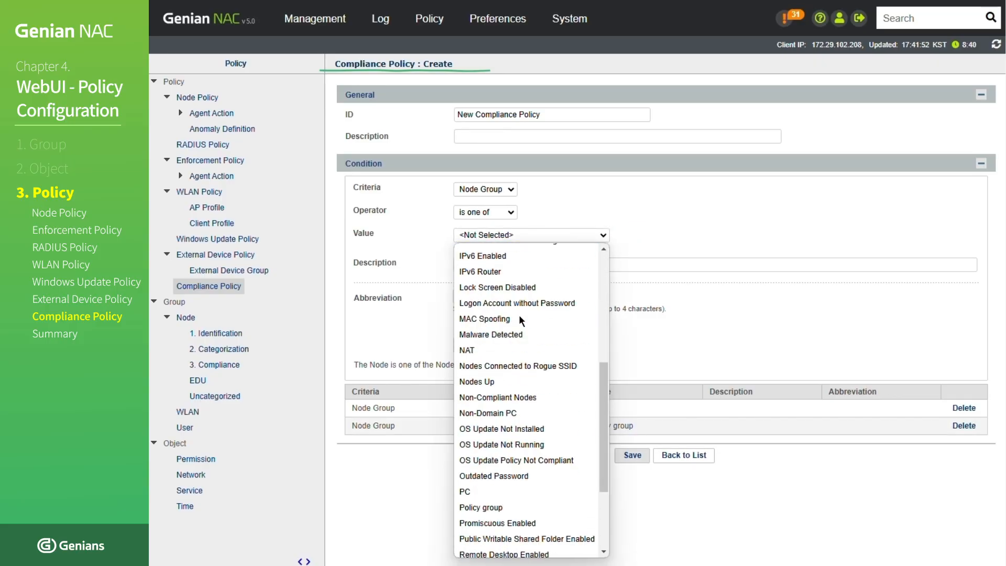
{"action": "left_click", "coordinate": [511, 350]}
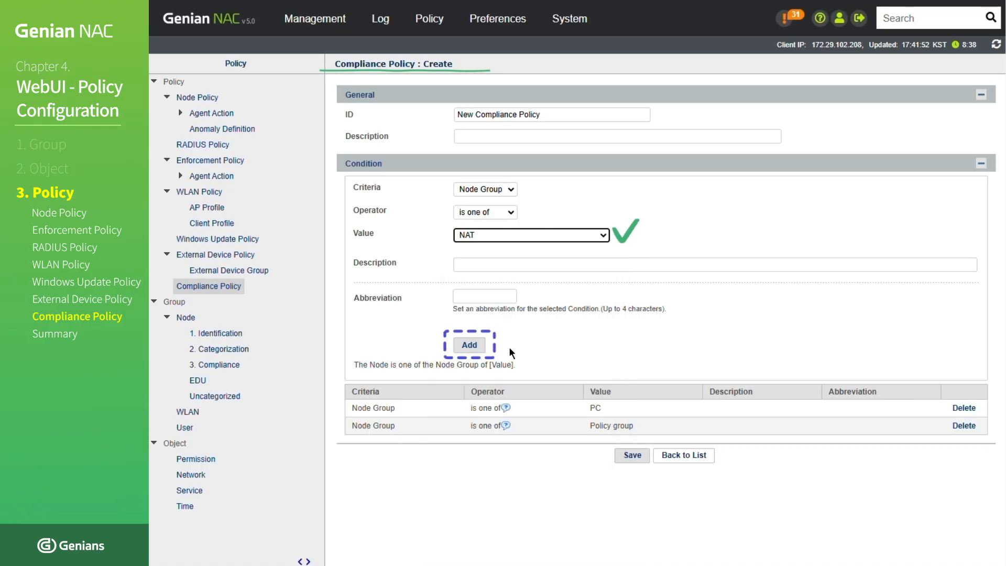
{"action": "left_click", "coordinate": [481, 357]}
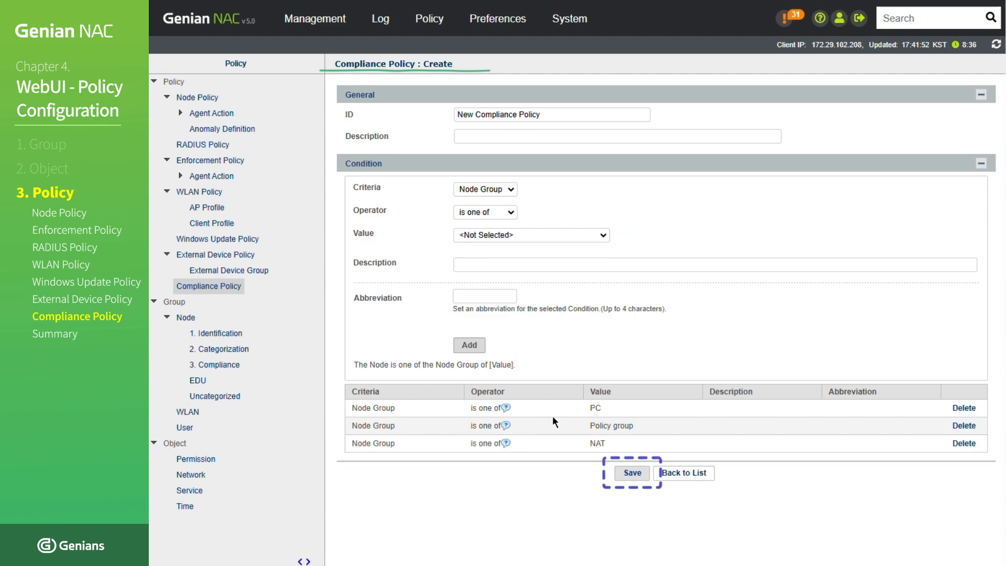
{"action": "left_click", "coordinate": [631, 474]}
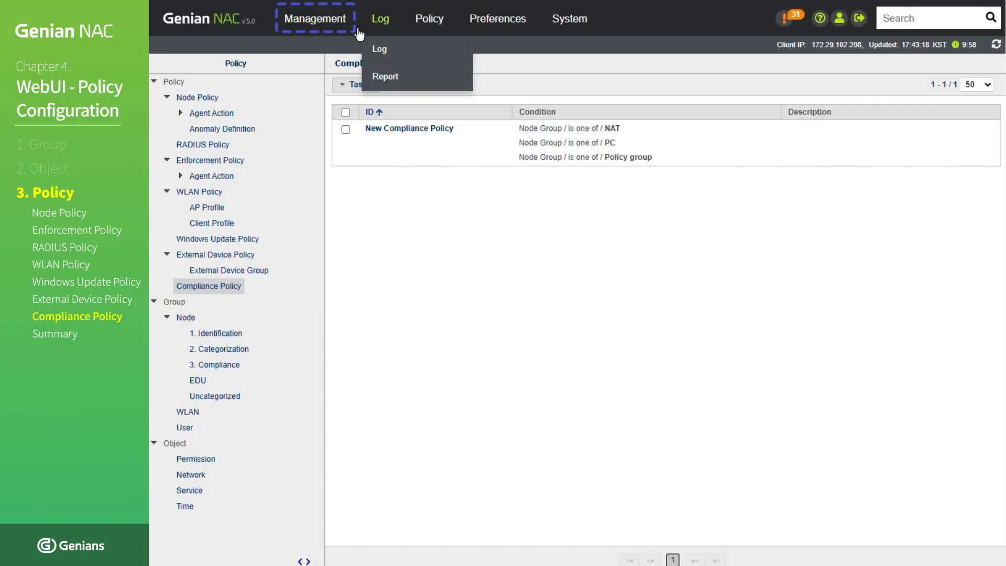
- Open the node management view and display the per-node compliance status for New Compliance Policy
{"action": "mouse_move", "coordinate": [329, 26]}
{"action": "left_click", "coordinate": [331, 49]}
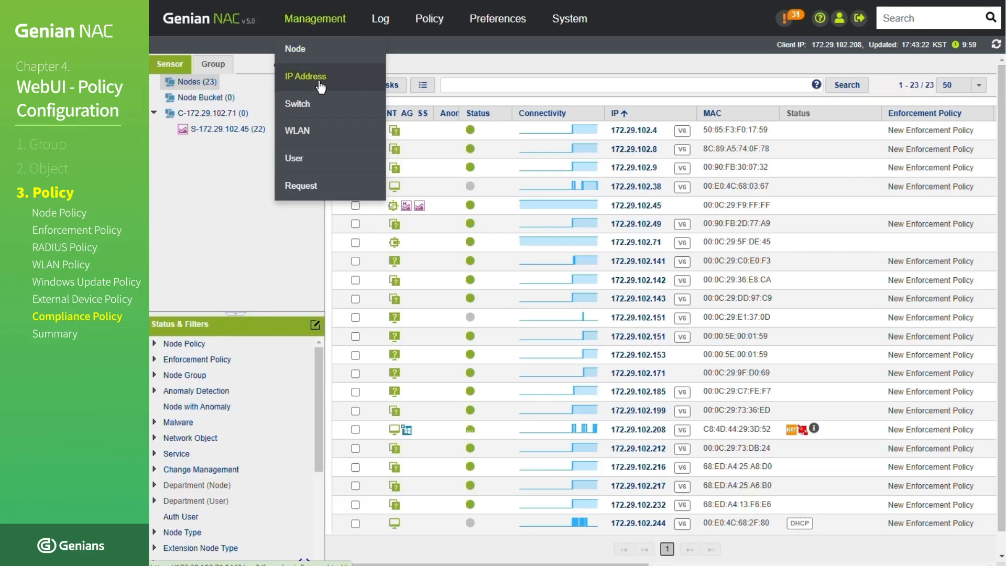
{"action": "scroll", "coordinate": [285, 373], "scroll_direction": "down", "scroll_amount": 1}
{"action": "scroll", "coordinate": [284, 368], "scroll_direction": "down", "scroll_amount": 3}
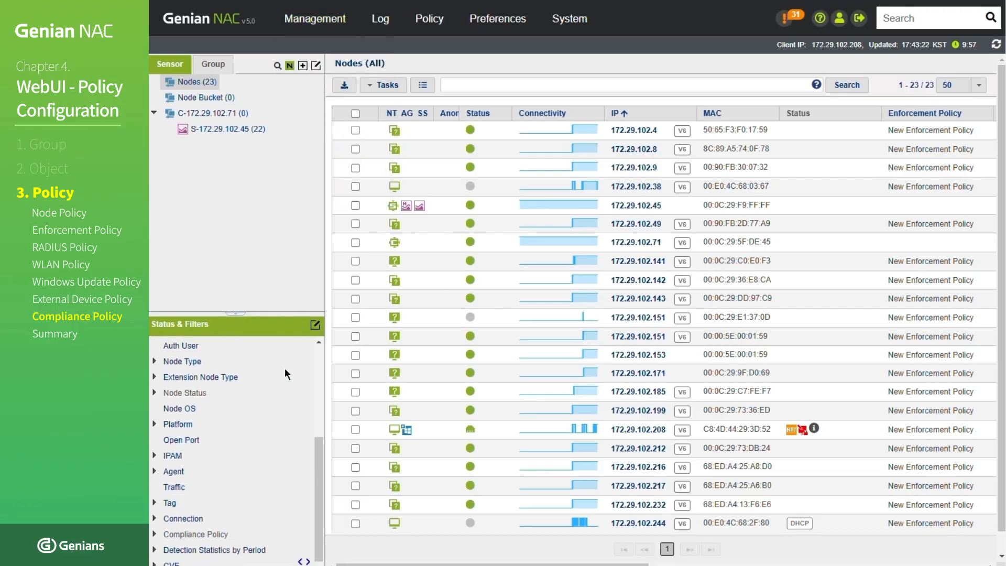
{"action": "left_click", "coordinate": [154, 534]}
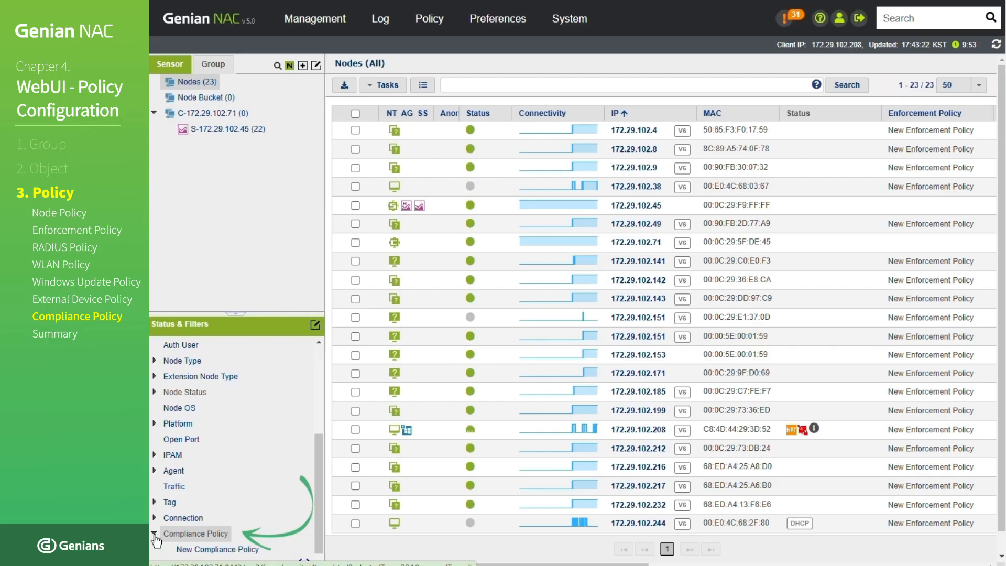
{"action": "left_click", "coordinate": [199, 551]}
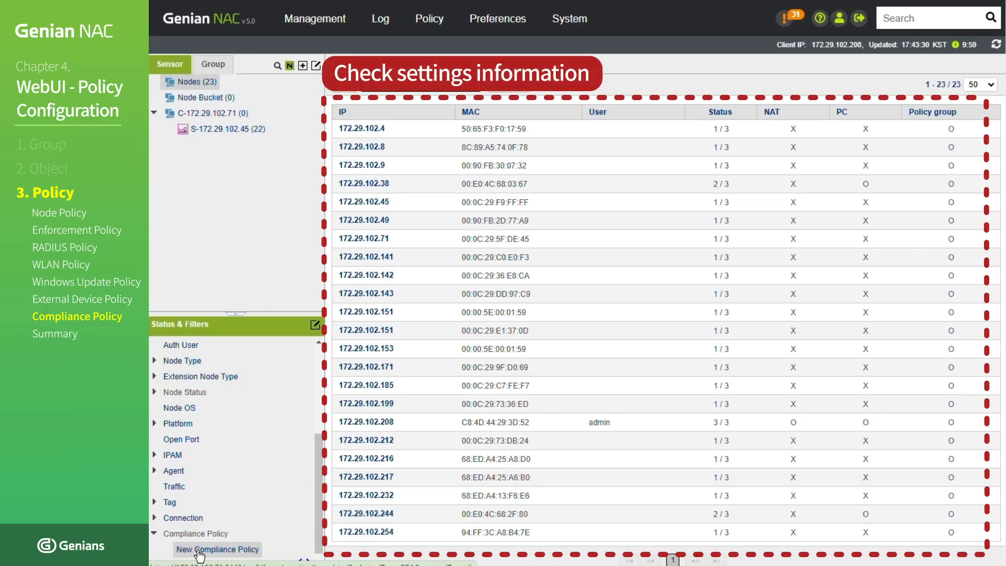